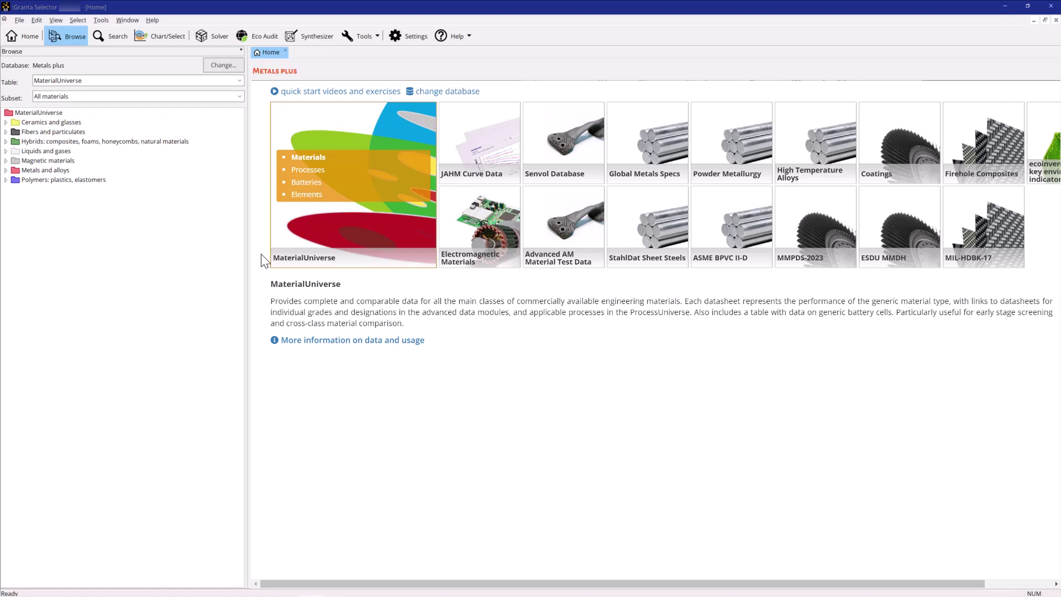
# - Start a selection project drawing from MaterialUniverse: All bulk materials
pyautogui.click(163, 38)
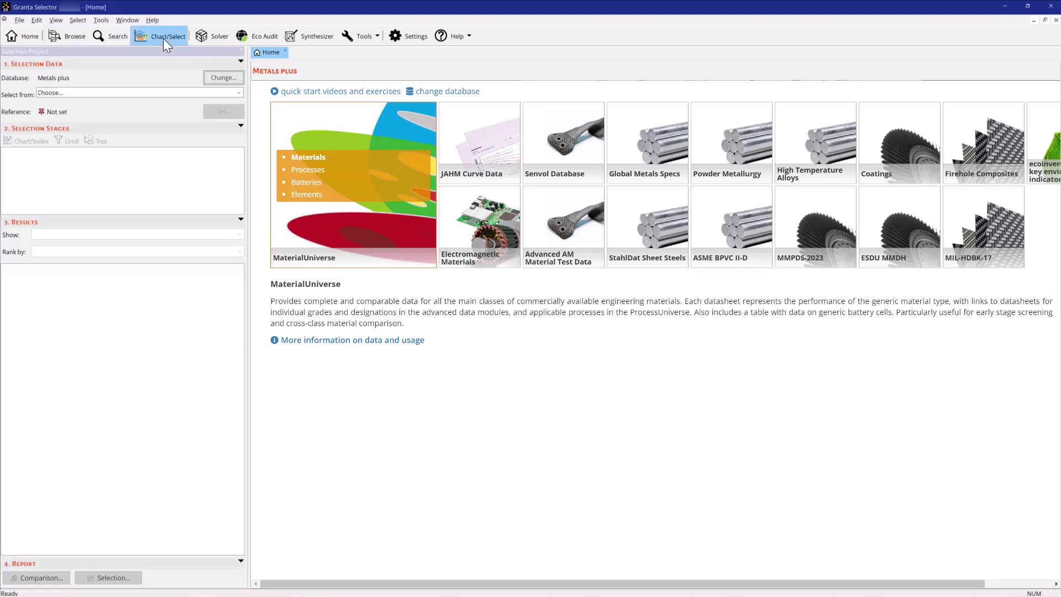
pyautogui.click(168, 92)
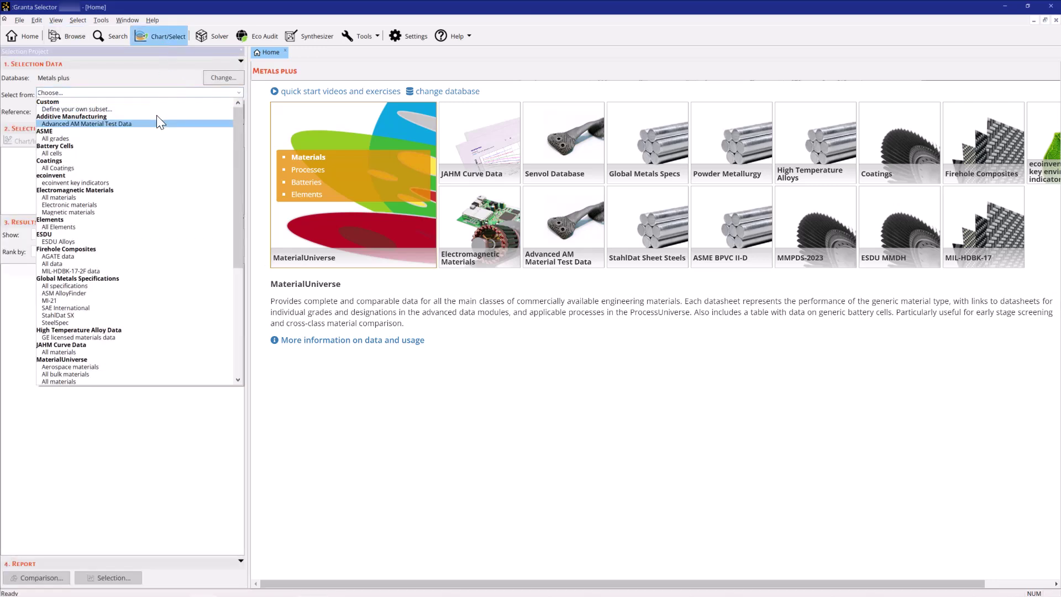
pyautogui.click(117, 374)
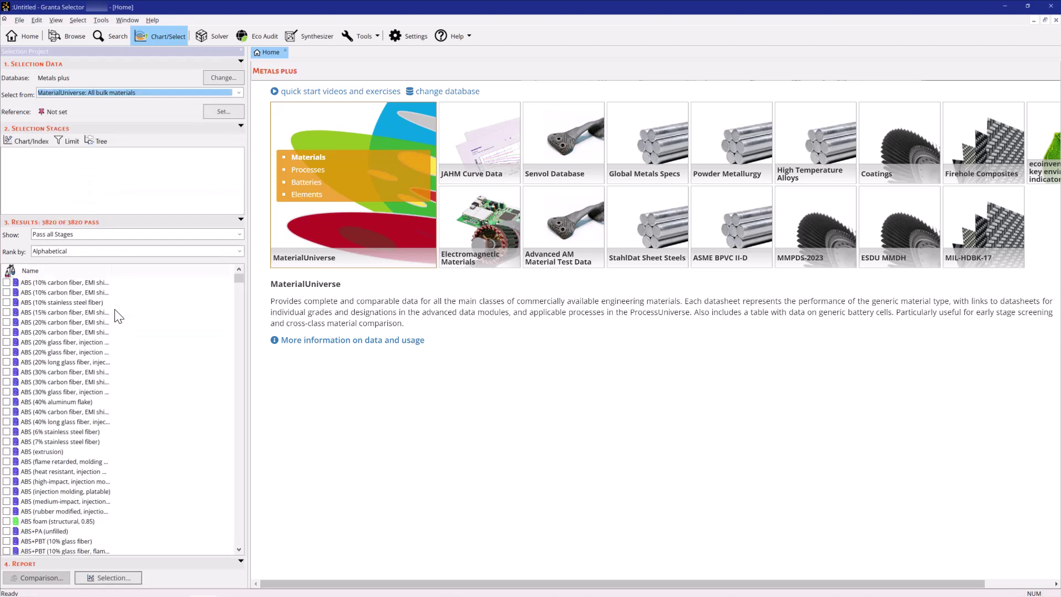
# - Search for 380 and set Aluminum, 380.0, die cast, F as the reference material
pyautogui.click(112, 39)
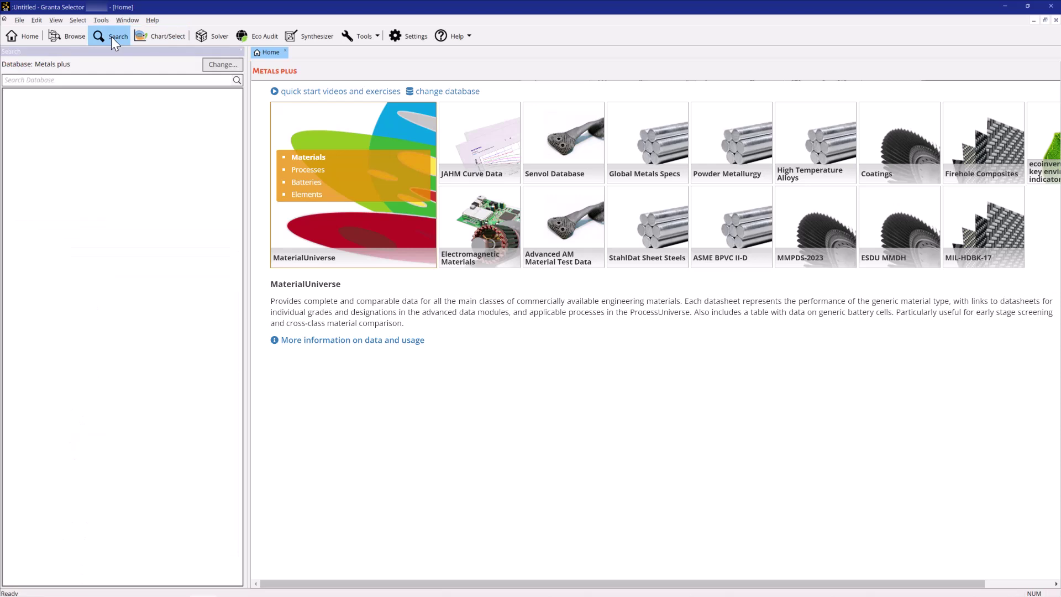
pyautogui.click(92, 82)
pyautogui.write('380')
pyautogui.press('Return')
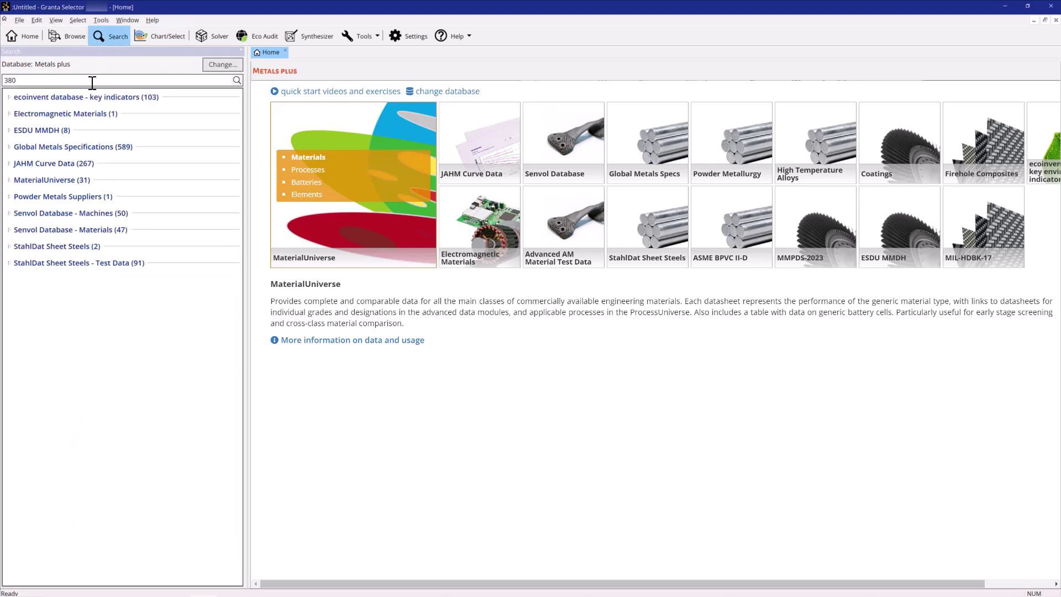
pyautogui.click(9, 180)
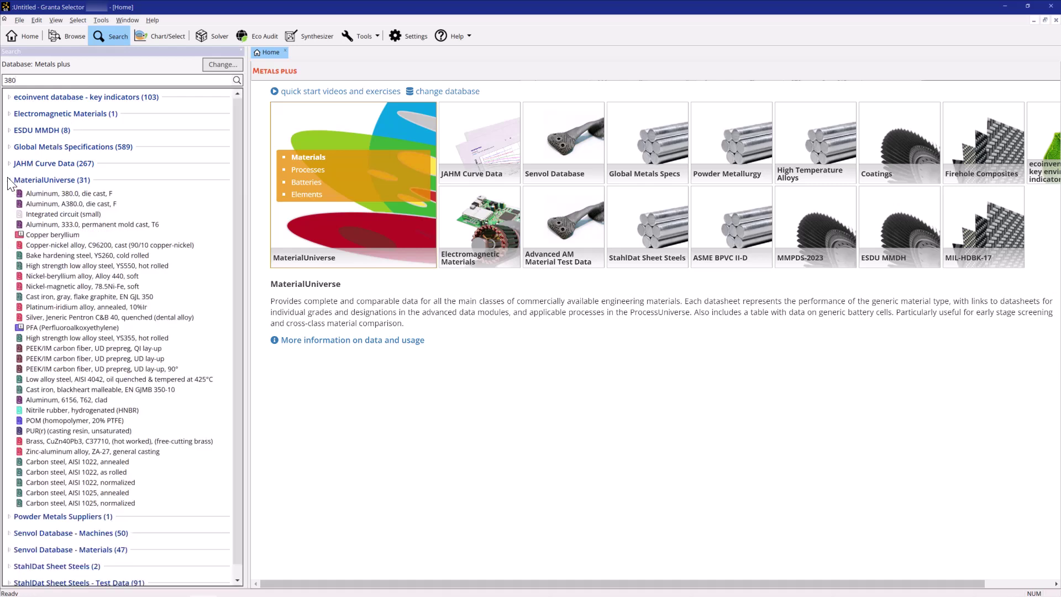
pyautogui.rightClick(52, 194)
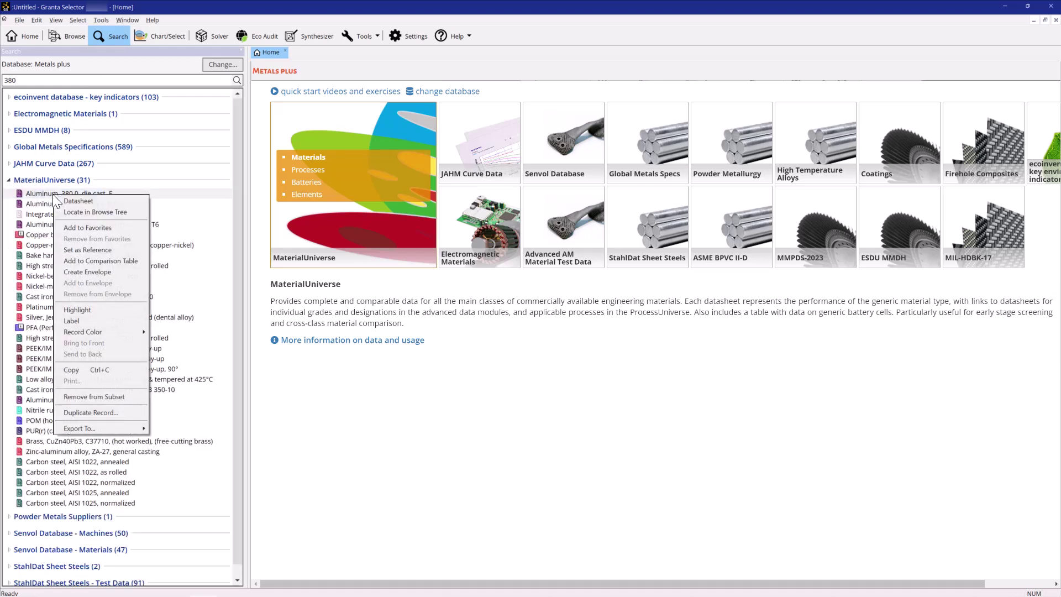
pyautogui.click(81, 249)
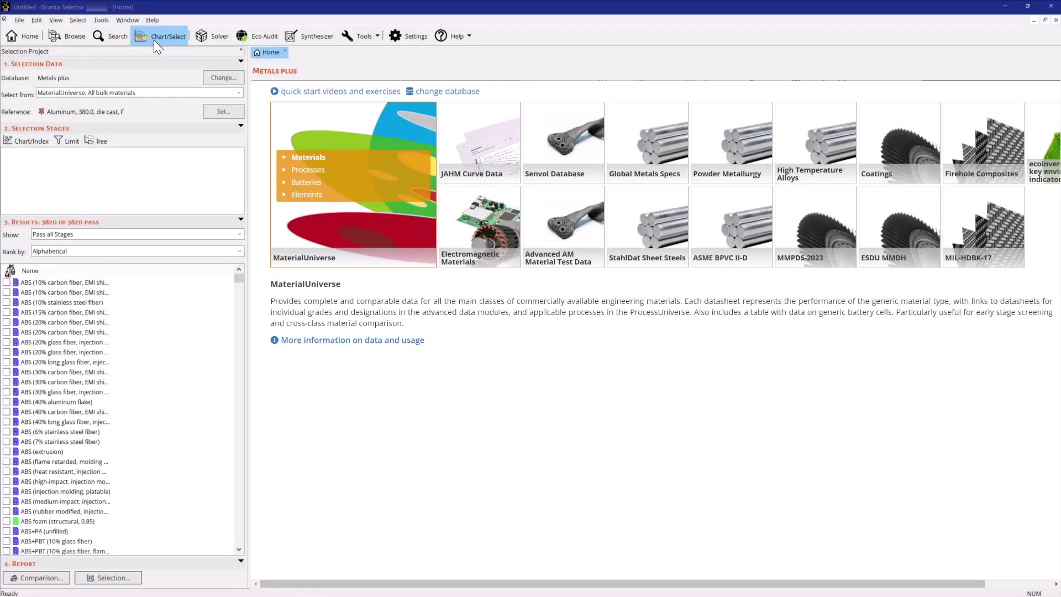
# - Create a Stage 1 chart with Density on the Y-axis and Price per unit volume on the X-axis
pyautogui.click(26, 137)
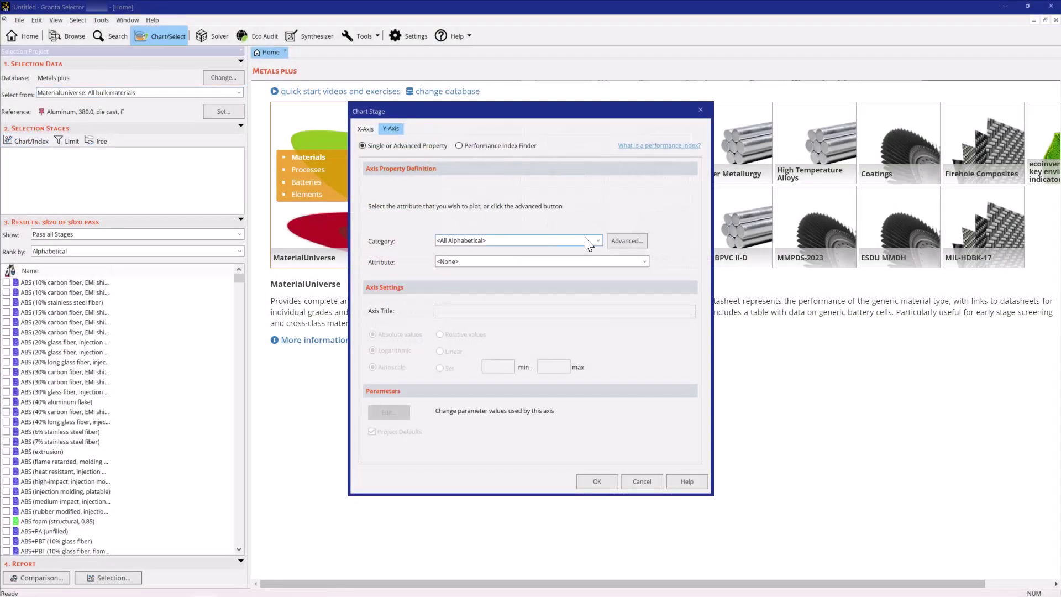
pyautogui.click(599, 240)
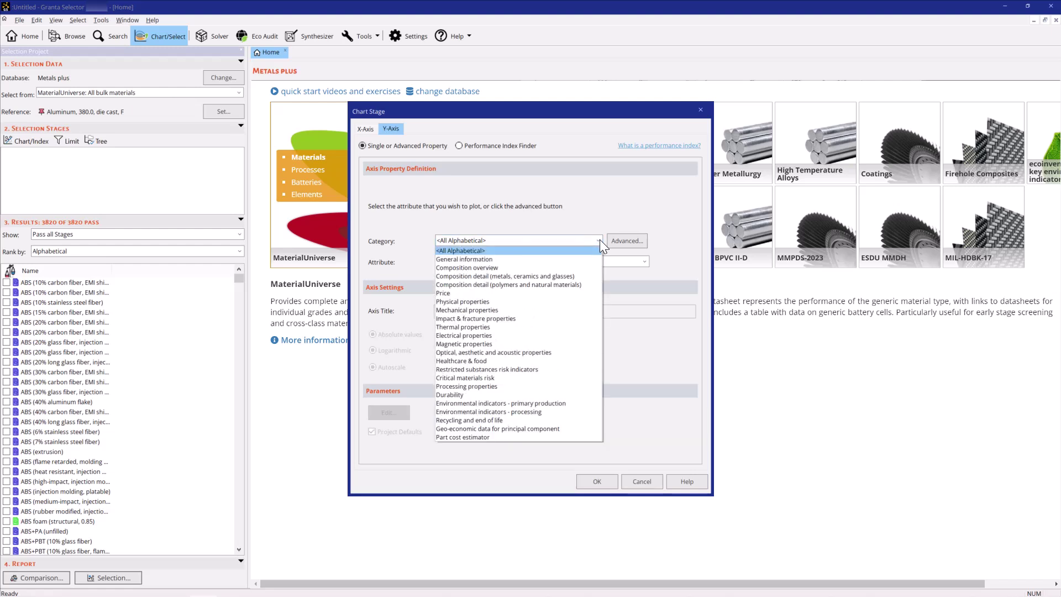
pyautogui.click(542, 301)
pyautogui.click(543, 263)
pyautogui.click(533, 281)
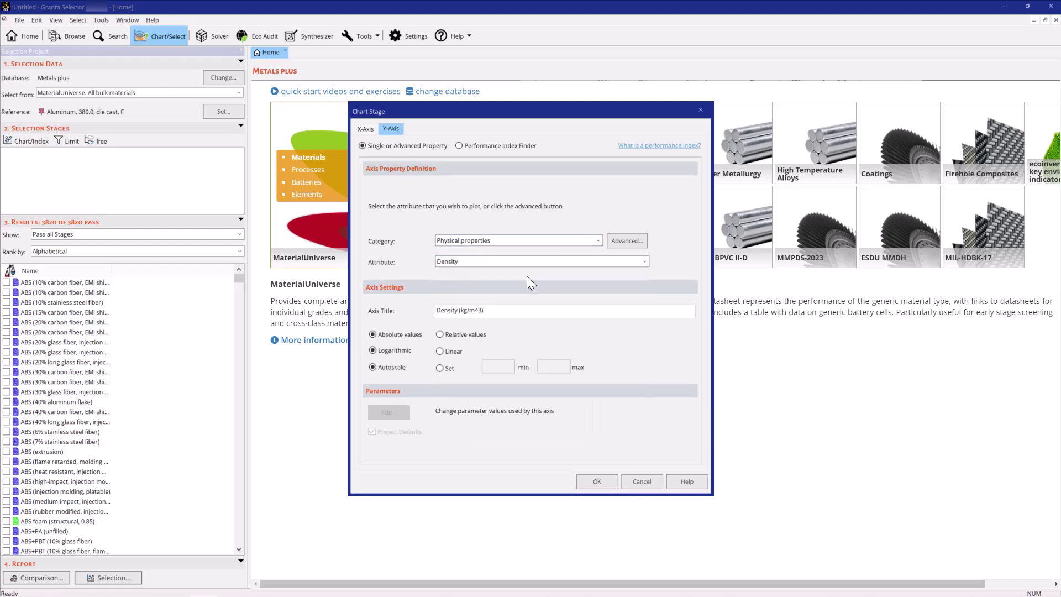
pyautogui.click(365, 127)
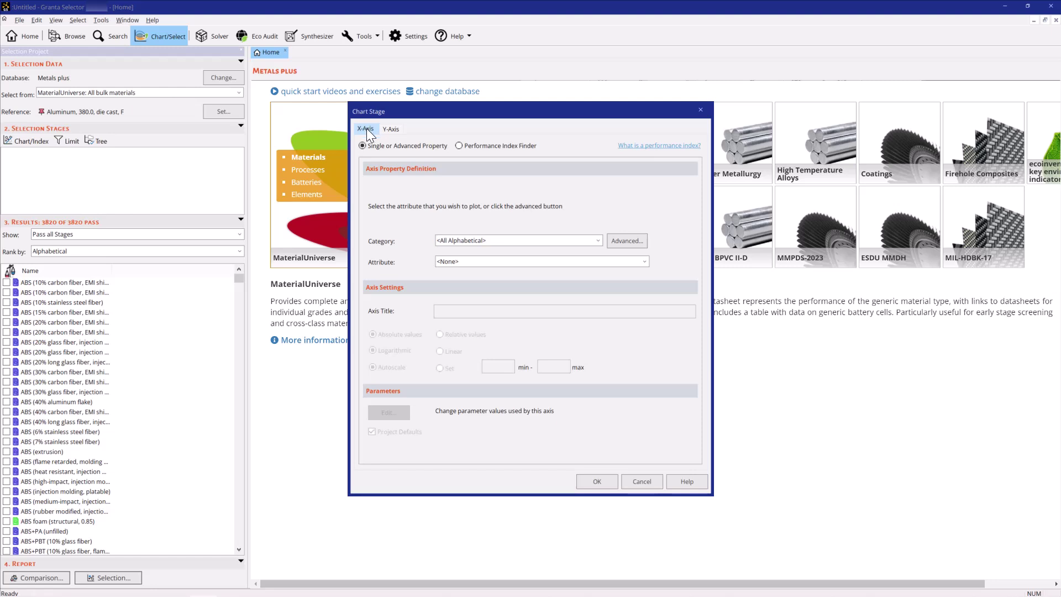
pyautogui.click(596, 243)
pyautogui.click(572, 291)
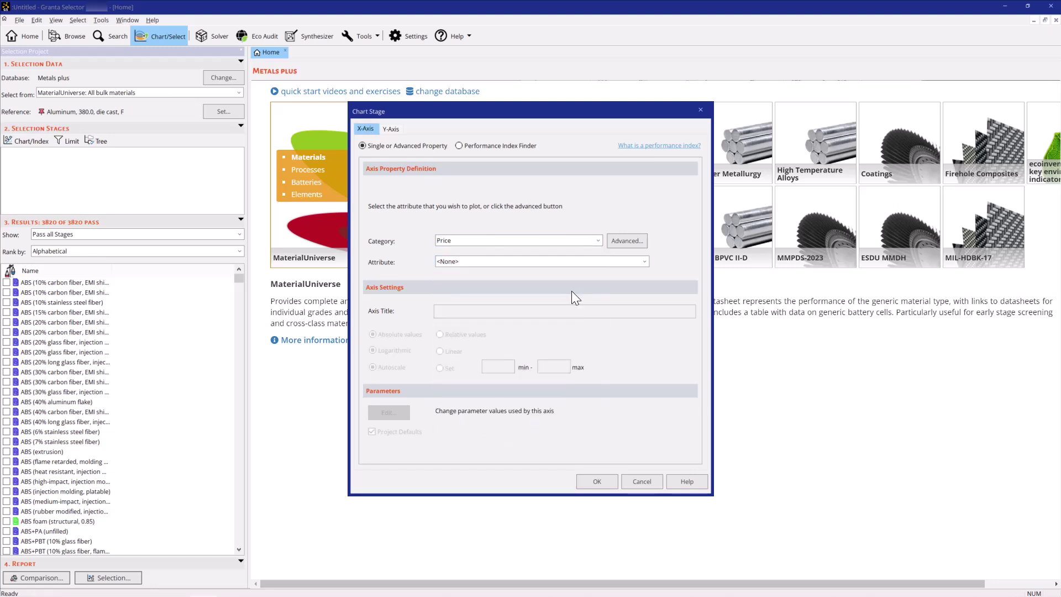
pyautogui.click(635, 263)
pyautogui.click(624, 286)
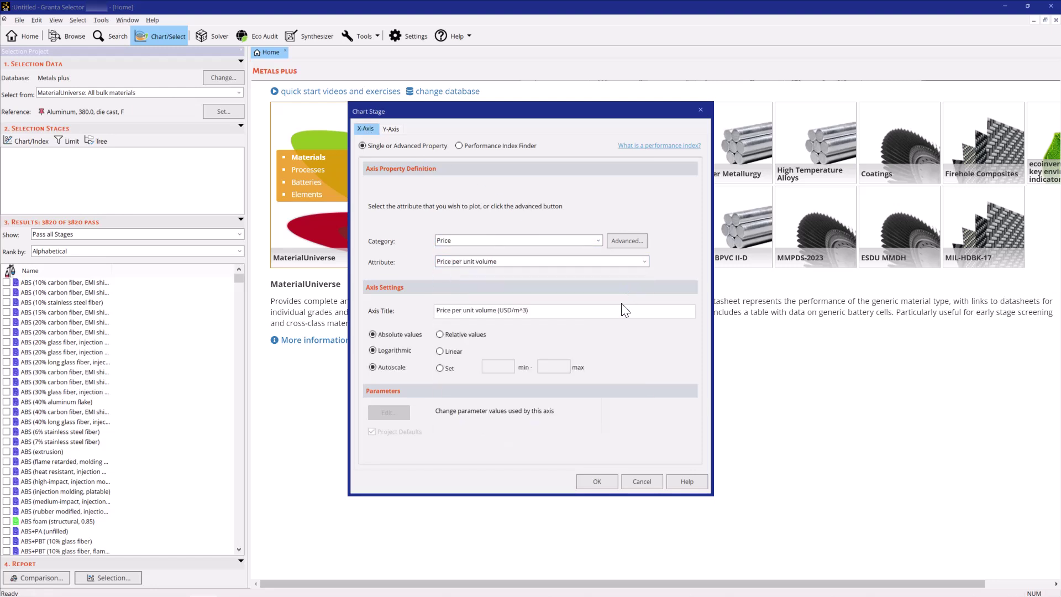
pyautogui.click(594, 481)
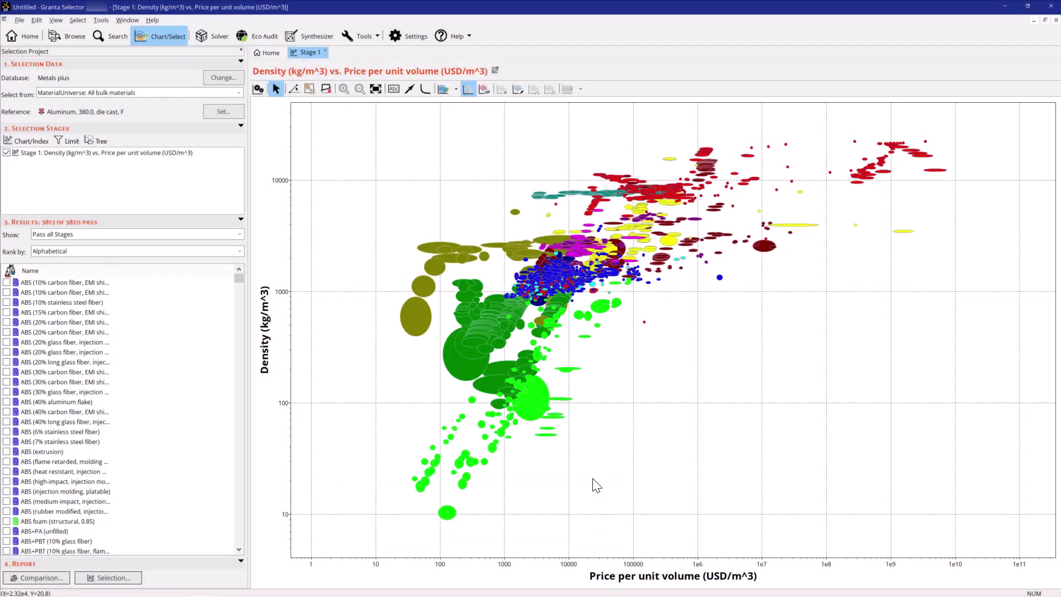
# - Label the Aluminum 380.0 die cast bubble, placing its label at the chart's upper left
pyautogui.click(519, 90)
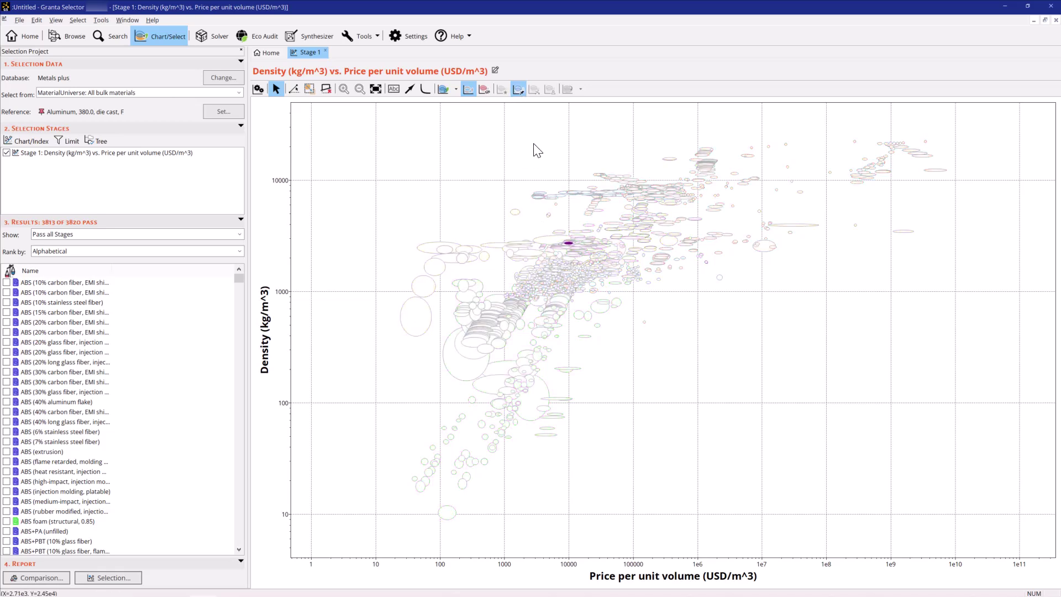
pyautogui.moveTo(565, 242)
pyautogui.moveTo(565, 243); pyautogui.dragTo(407, 163)
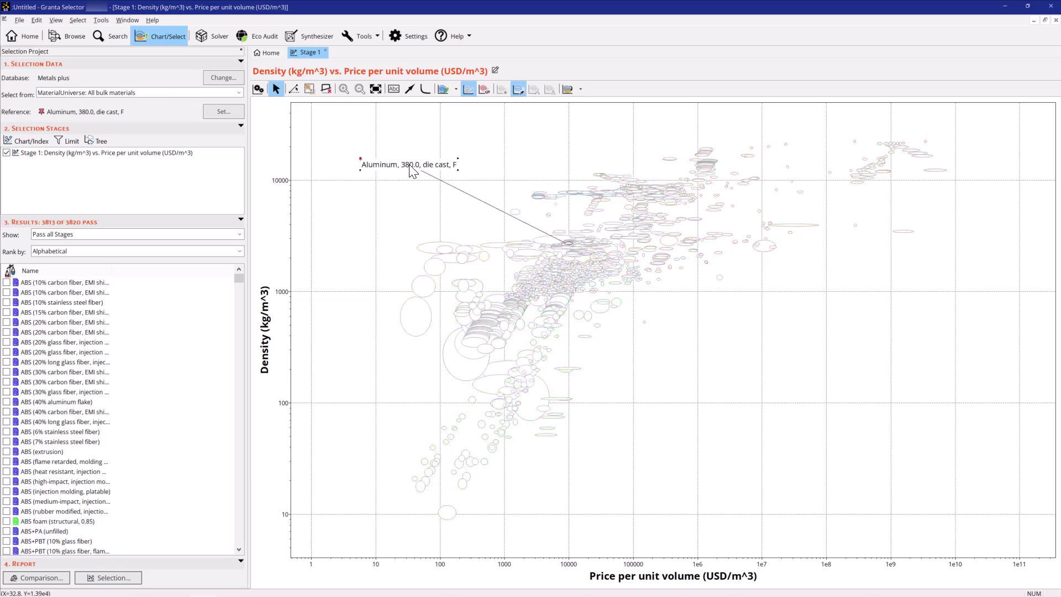
pyautogui.click(519, 93)
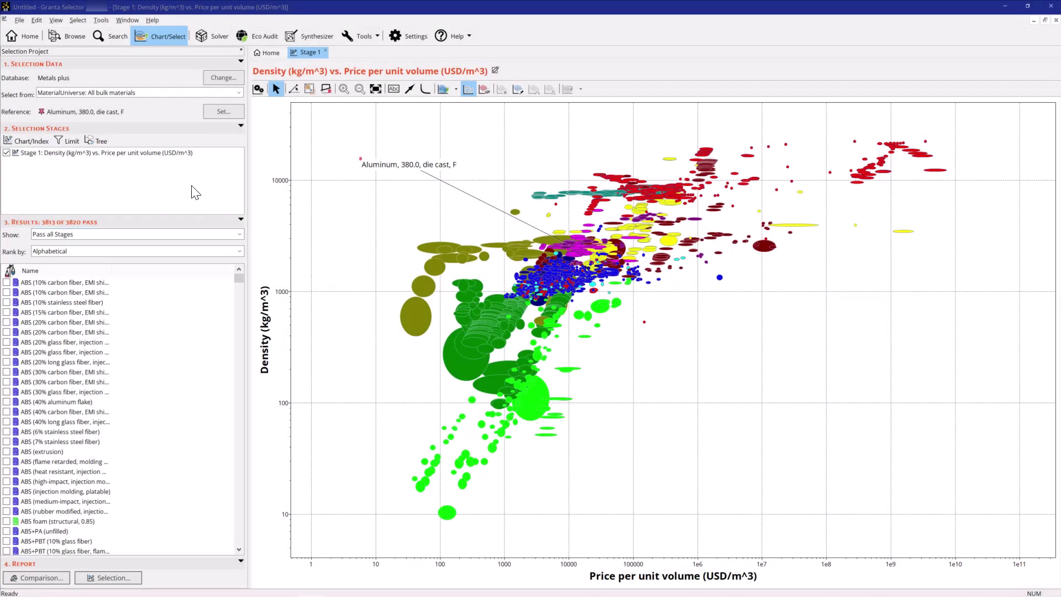
# - Add a ProcessUniverse tree stage selecting Casting and standard thermoplastic injection molding
pyautogui.click(103, 143)
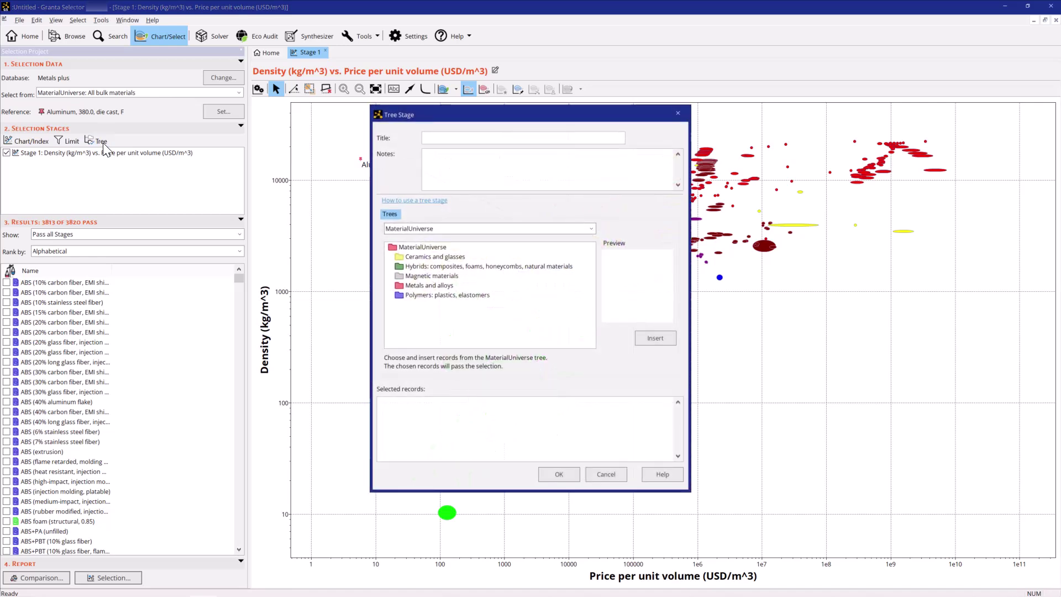
pyautogui.click(588, 229)
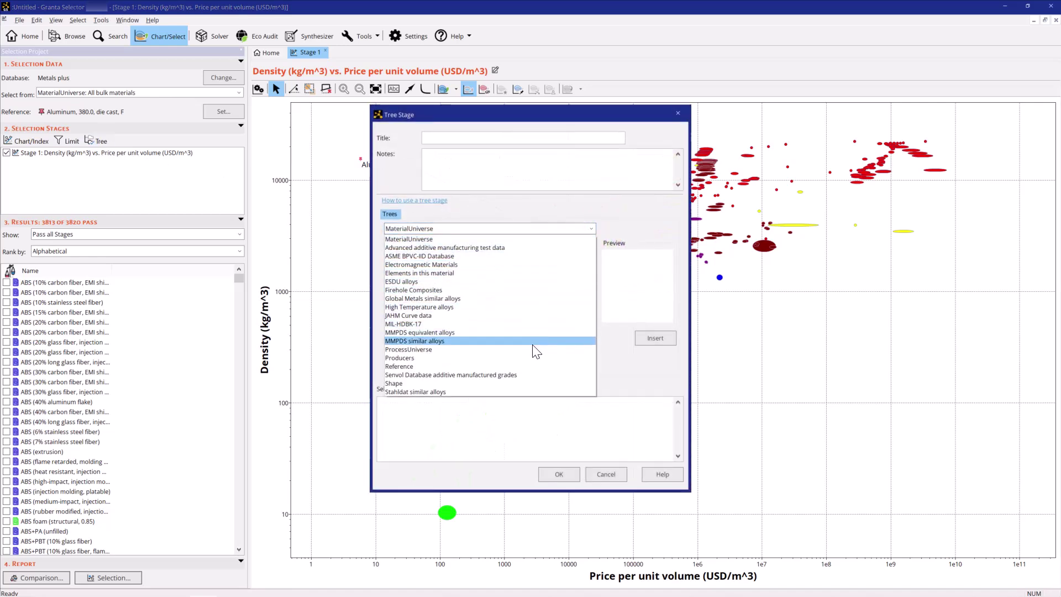
pyautogui.click(531, 349)
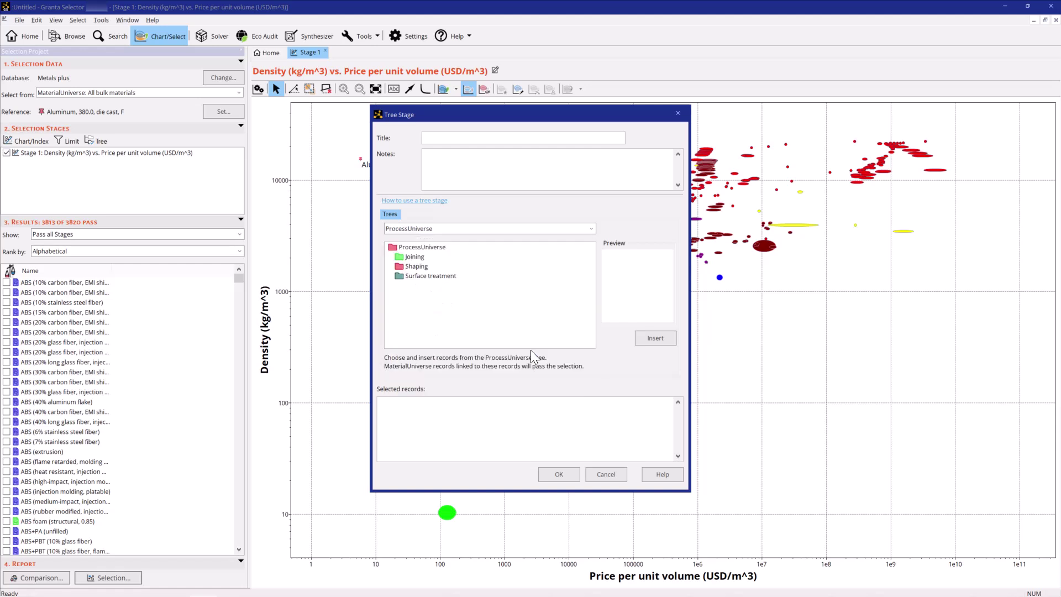
pyautogui.click(390, 267)
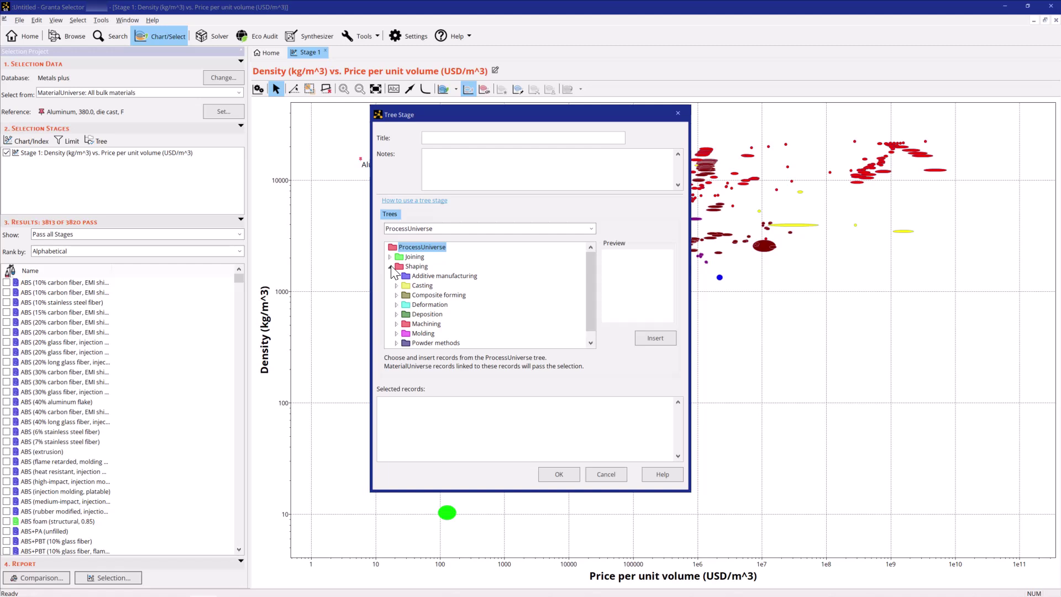
pyautogui.doubleClick(415, 286)
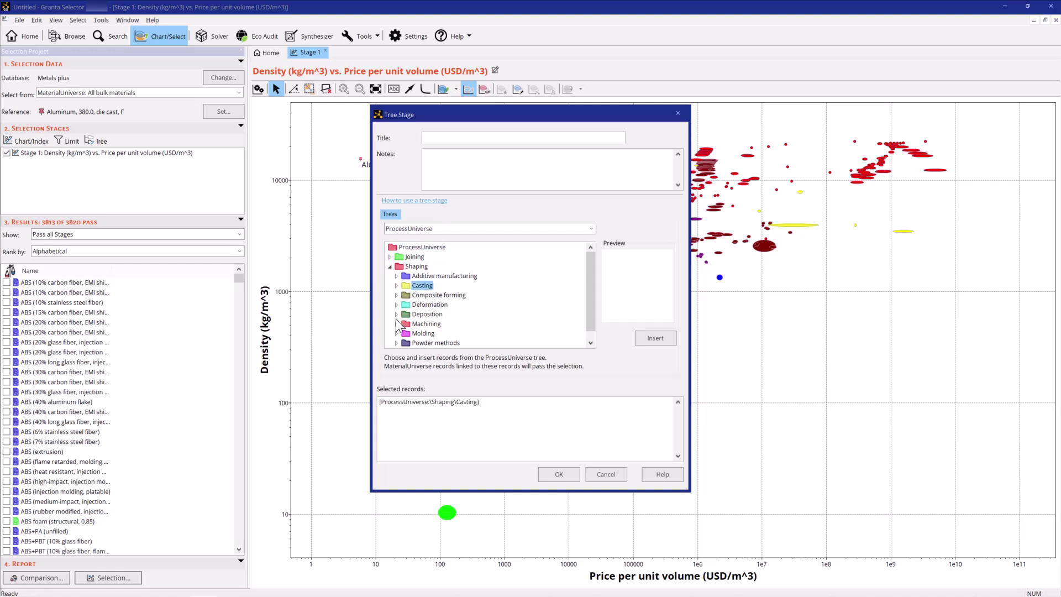
pyautogui.click(396, 334)
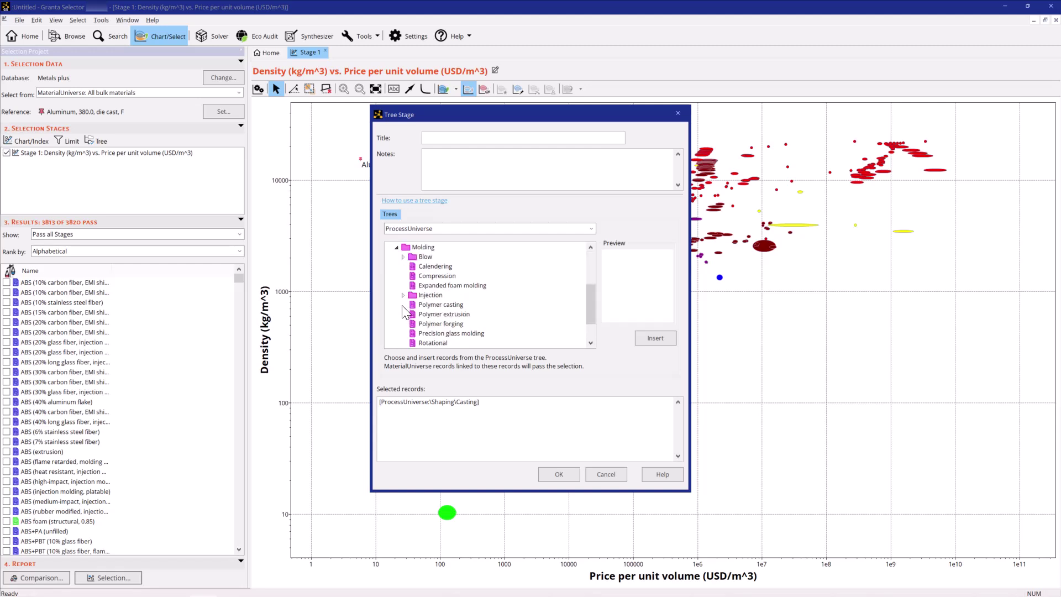
pyautogui.click(403, 296)
pyautogui.click(409, 314)
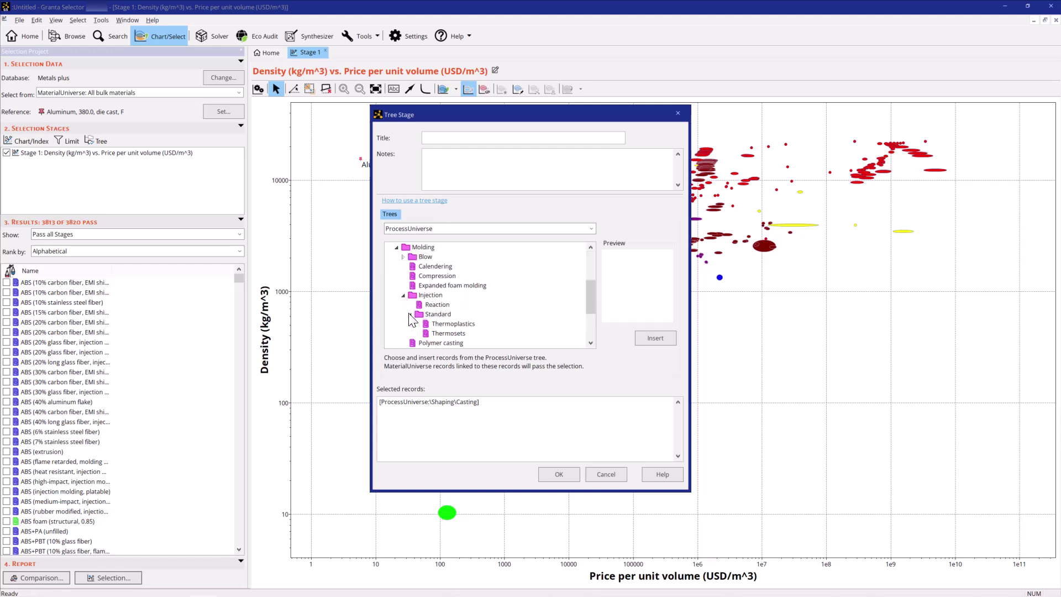
pyautogui.doubleClick(444, 325)
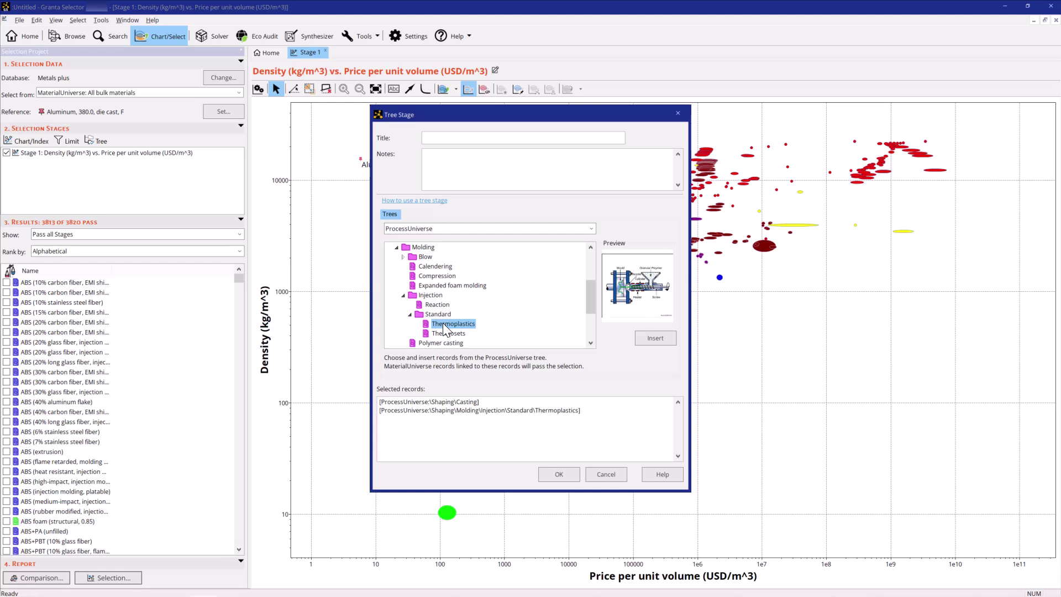
pyautogui.click(560, 474)
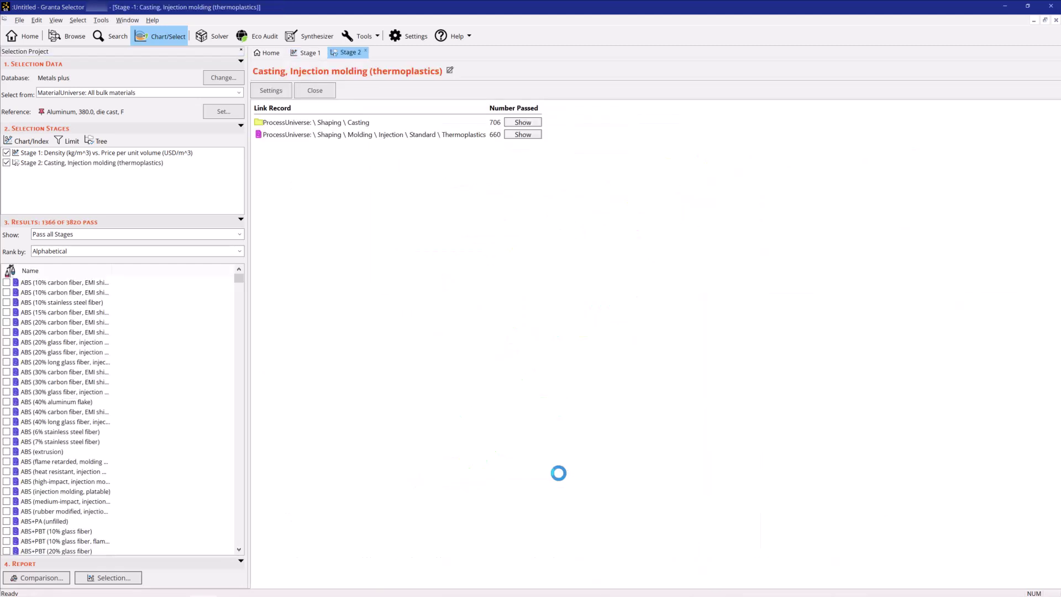
# - Hide failing materials on the Stage 1 Density vs. Price per unit volume chart
pyautogui.click(318, 54)
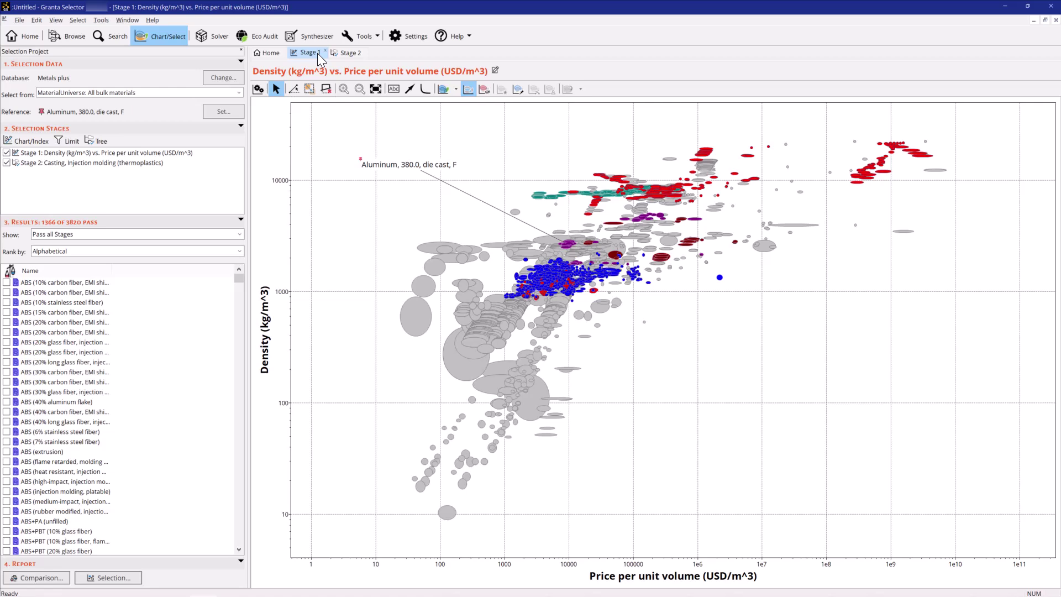
pyautogui.click(484, 88)
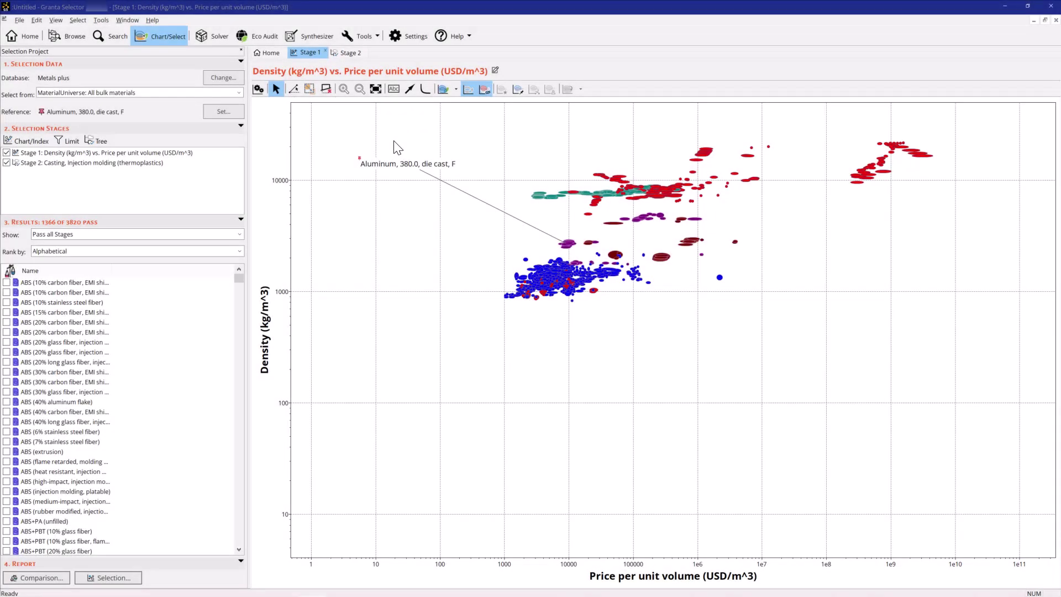
# - Start a limit stage allowing Acceptable or Excellent resistance to weak acids and weak alkalis
pyautogui.click(72, 136)
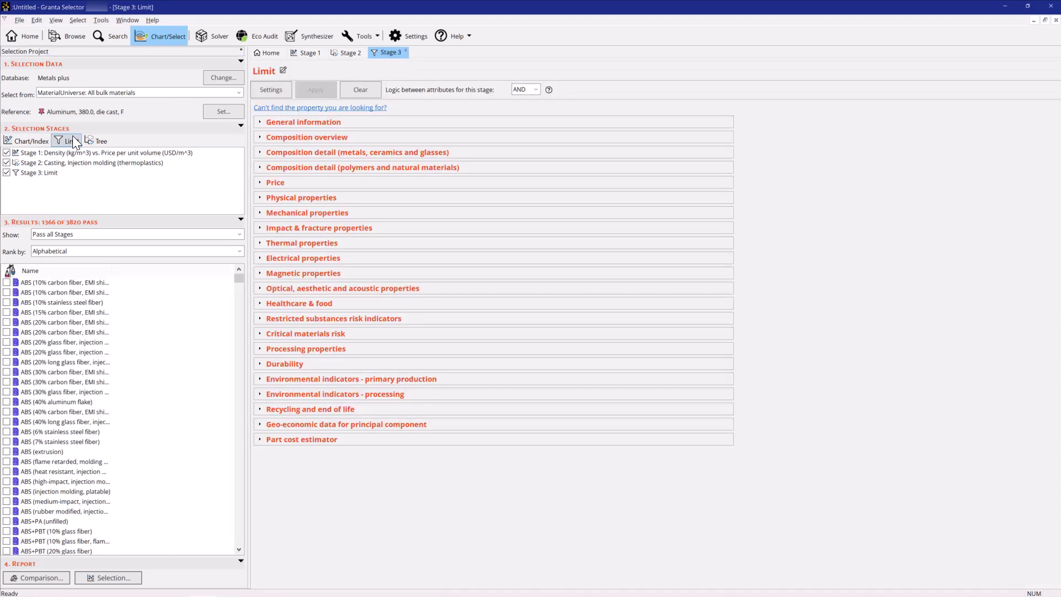
pyautogui.click(280, 365)
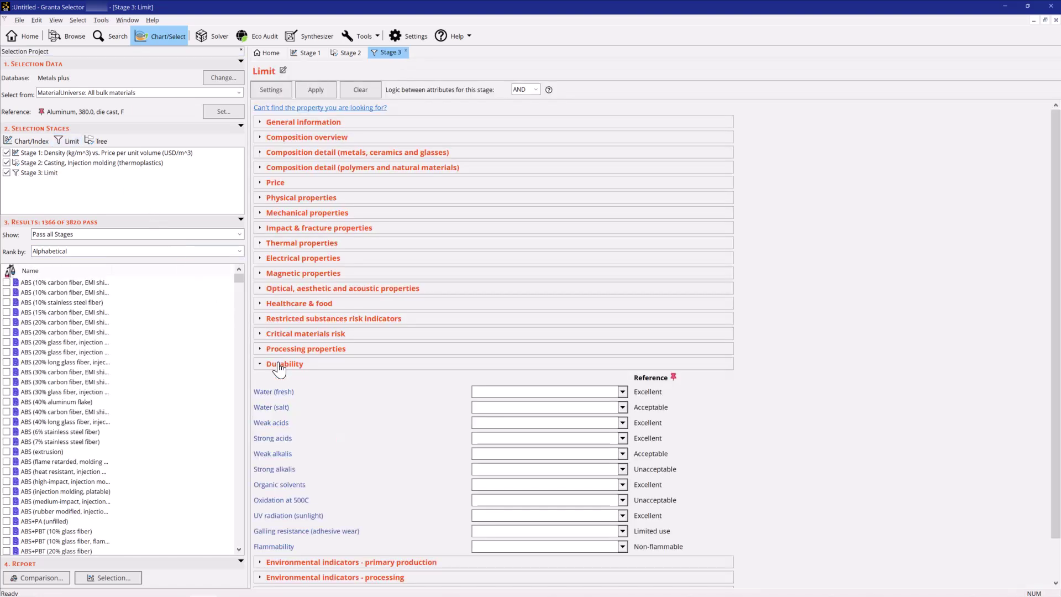
pyautogui.click(622, 423)
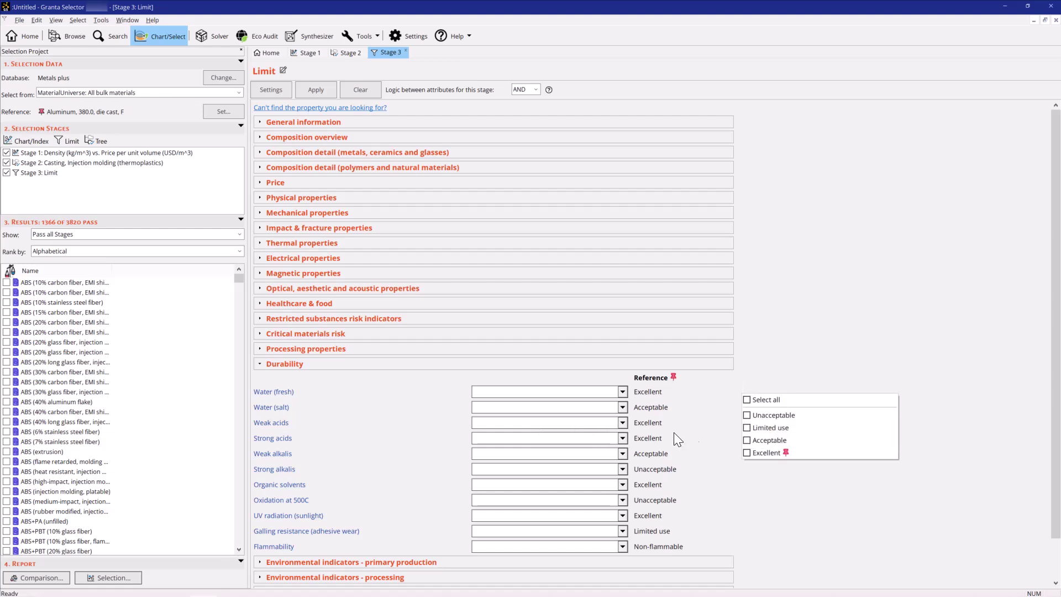
pyautogui.click(754, 440)
pyautogui.click(748, 452)
pyautogui.click(731, 452)
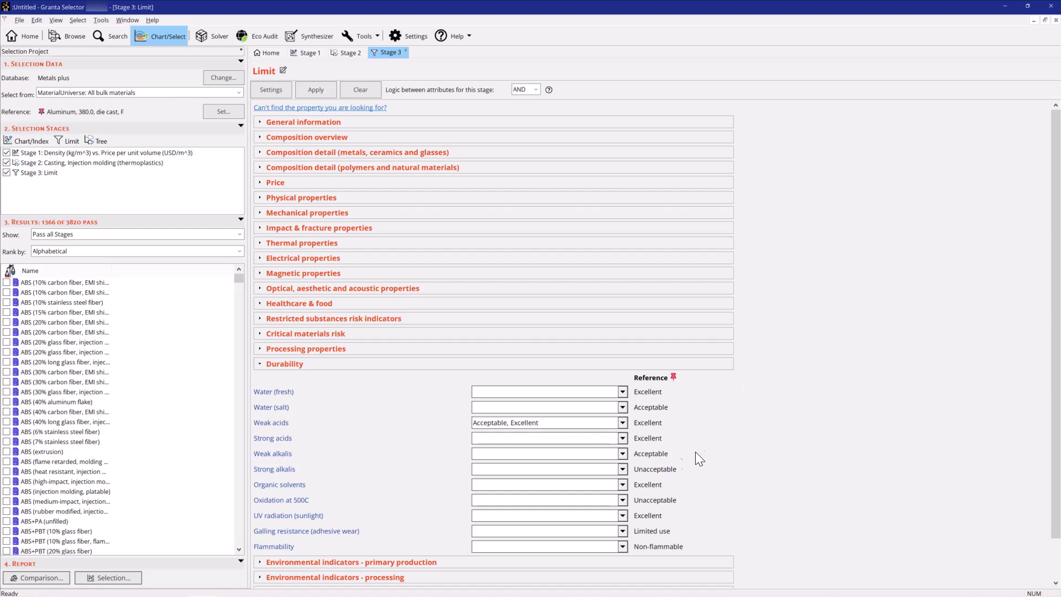
pyautogui.click(622, 454)
pyautogui.click(747, 471)
pyautogui.click(745, 484)
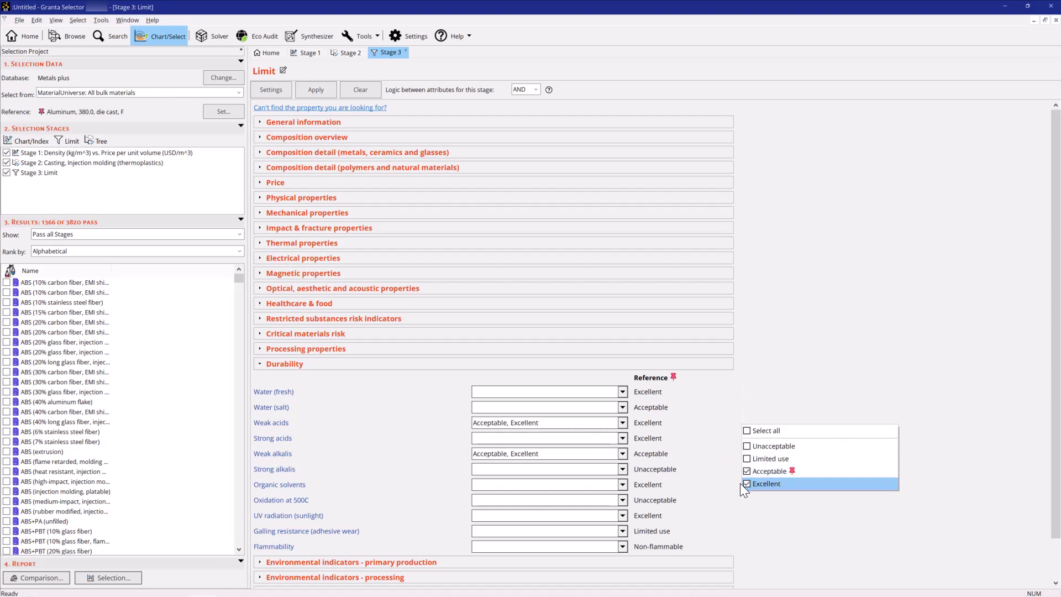
pyautogui.click(730, 483)
# - Restrict flammability to Self-extinguishing or Non-flammable and apply the limits
pyautogui.click(623, 546)
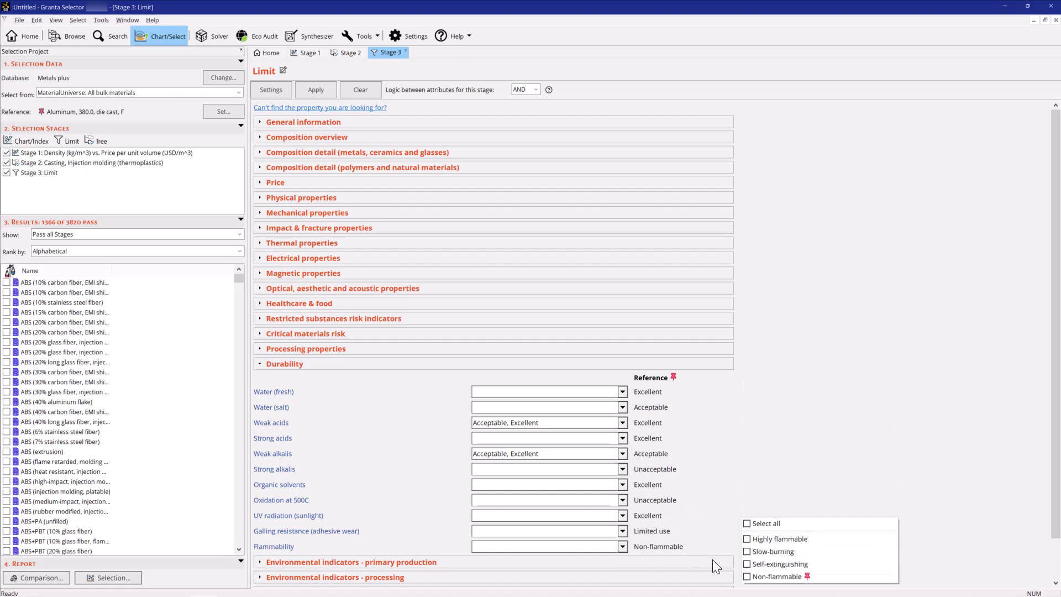
pyautogui.click(745, 564)
pyautogui.click(747, 577)
pyautogui.click(741, 502)
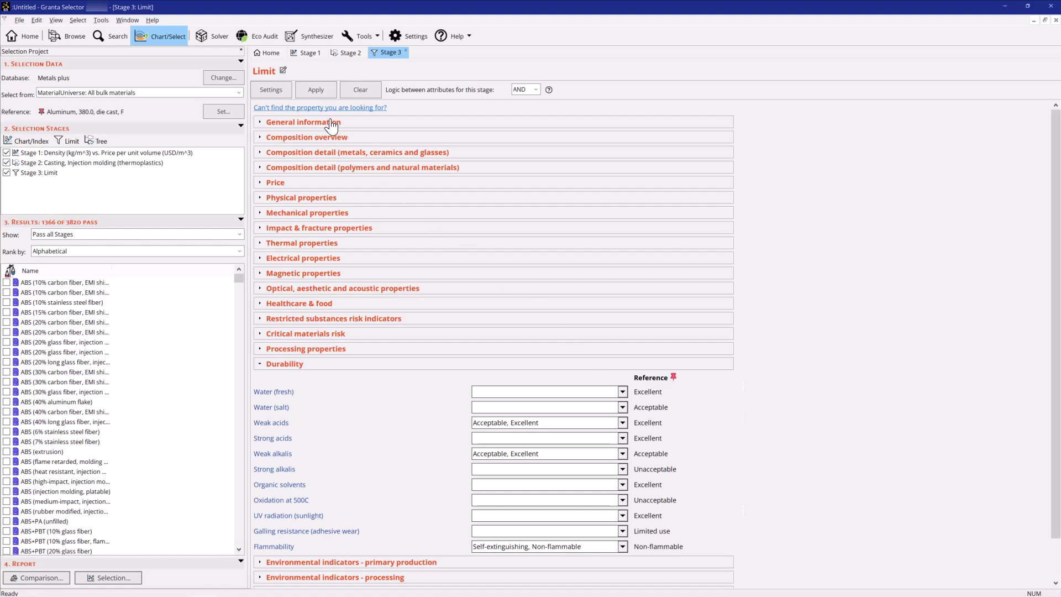
pyautogui.click(310, 91)
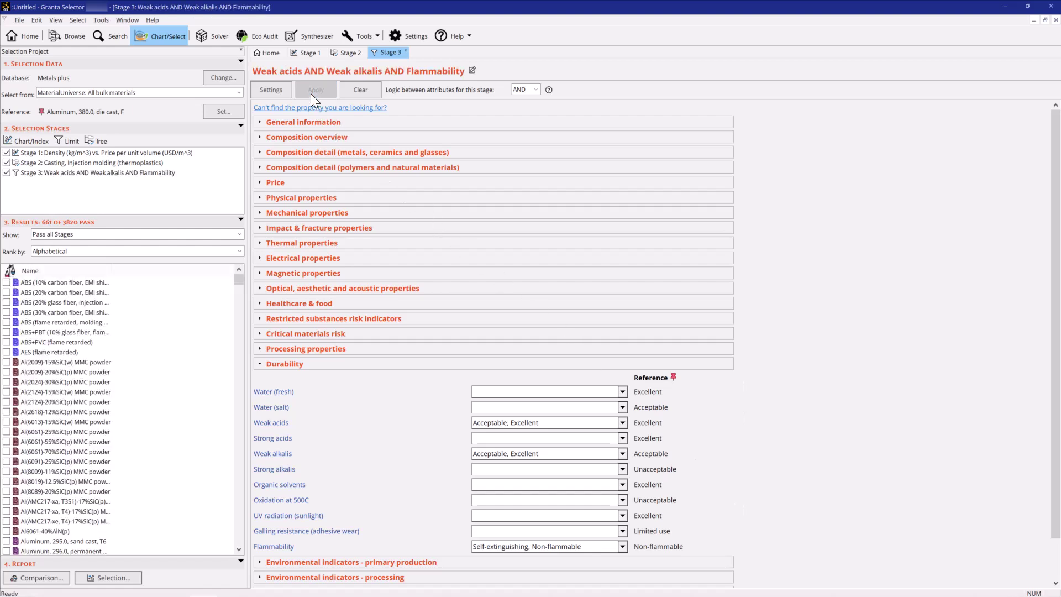
# - Zoom the Stage 1 density–price chart to fit the 661 remaining materials
pyautogui.click(307, 52)
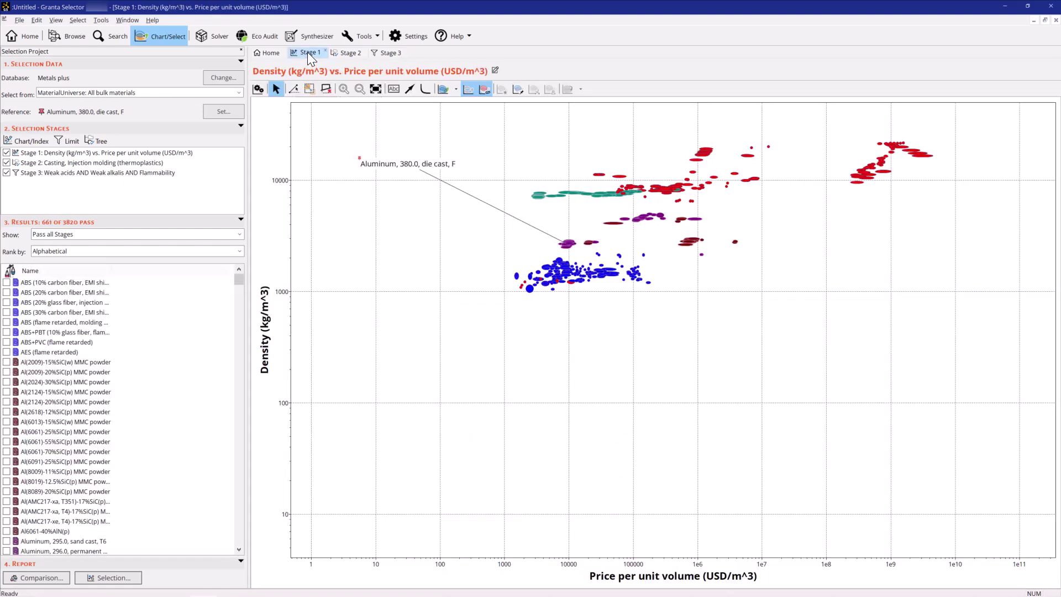
pyautogui.click(375, 89)
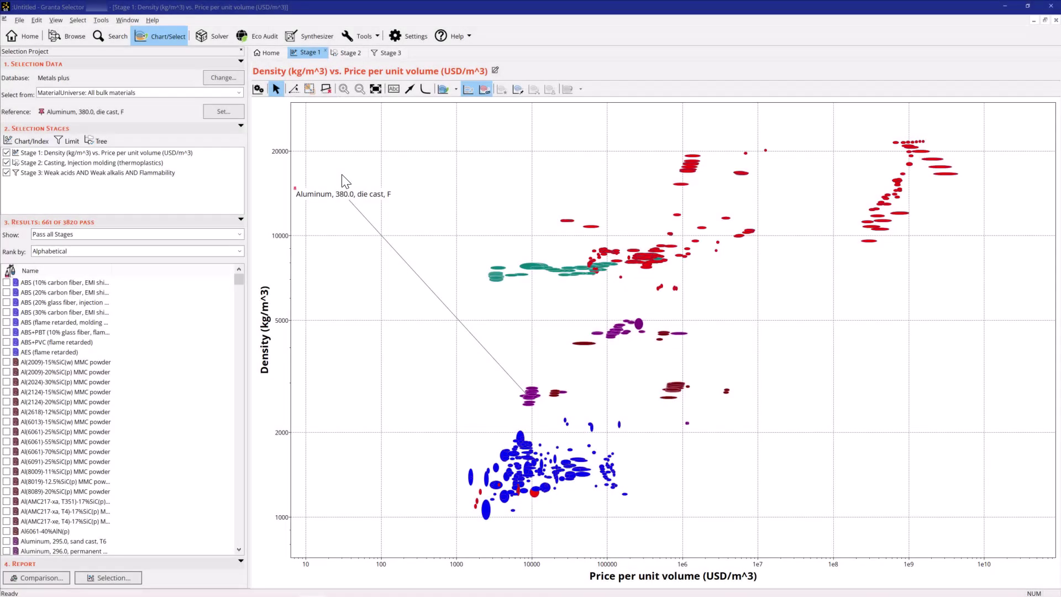
# - In the Engineering Solver, define a rectangular beam in bending 22.5 mm deep and 350 mm long
pyautogui.click(215, 38)
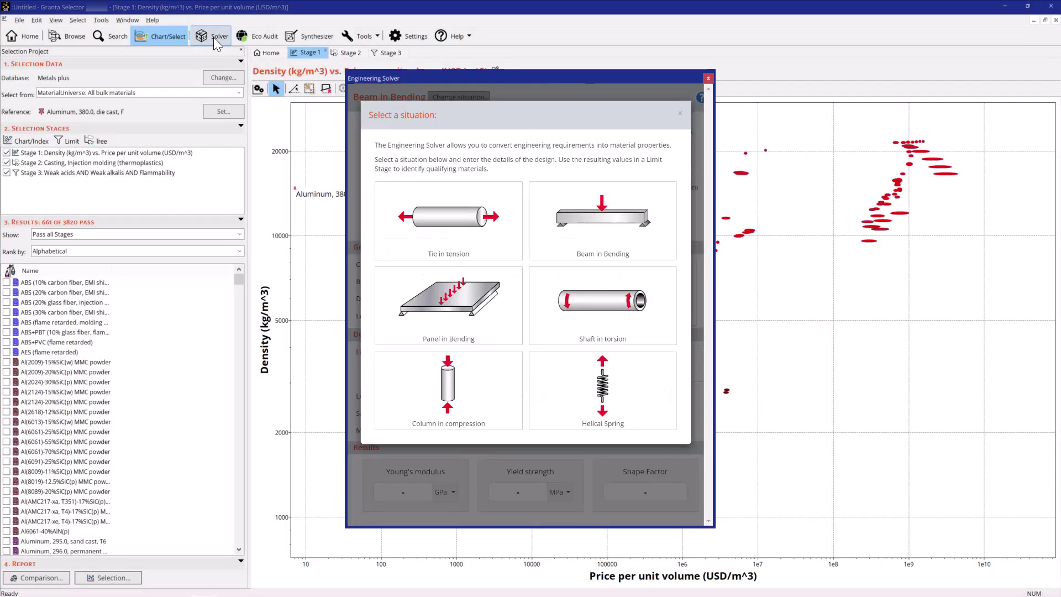
pyautogui.click(585, 220)
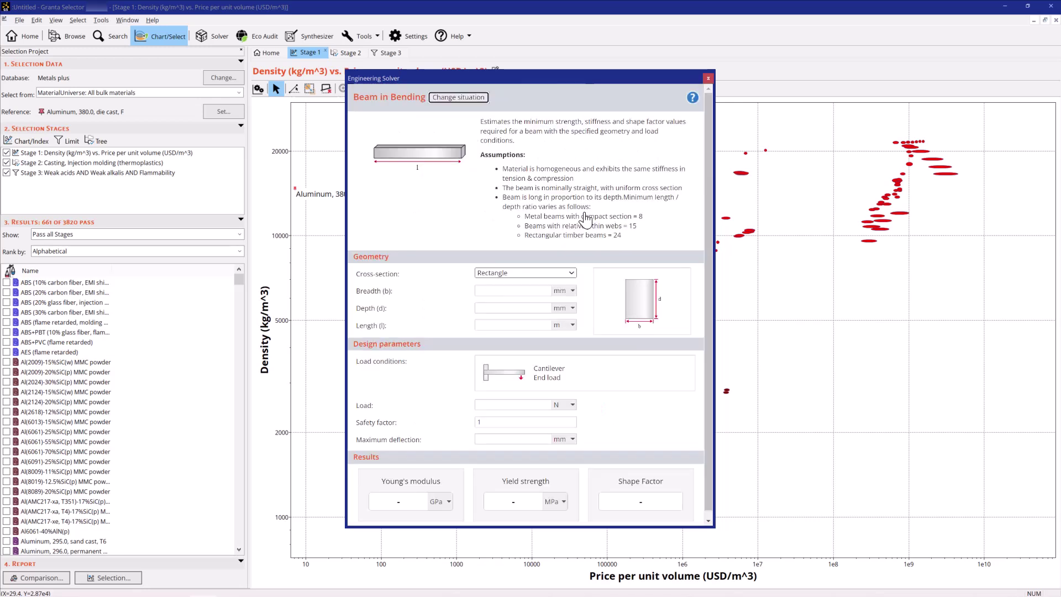
pyautogui.click(572, 274)
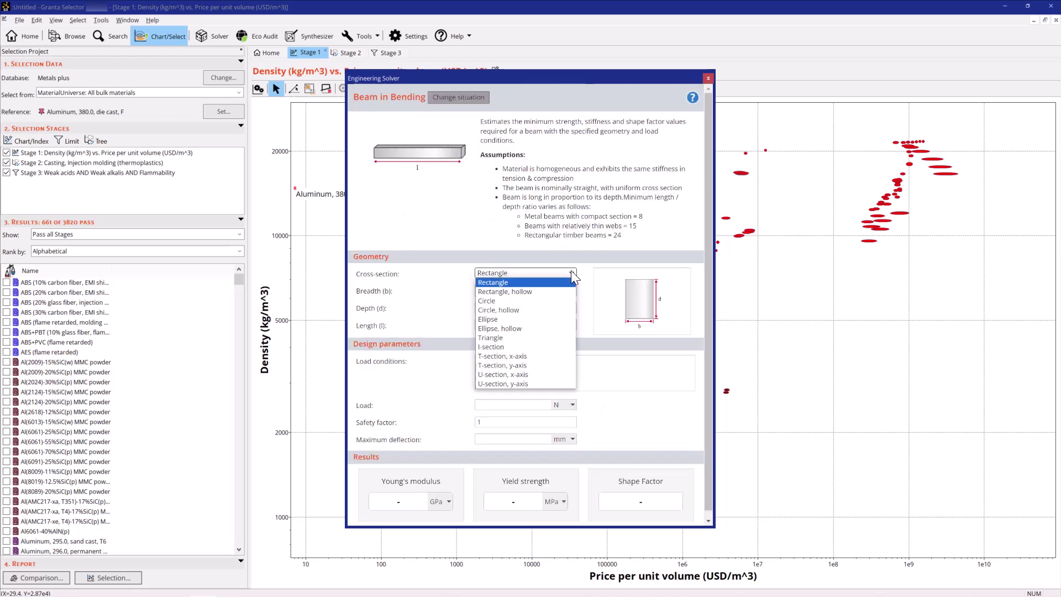
pyautogui.click(572, 273)
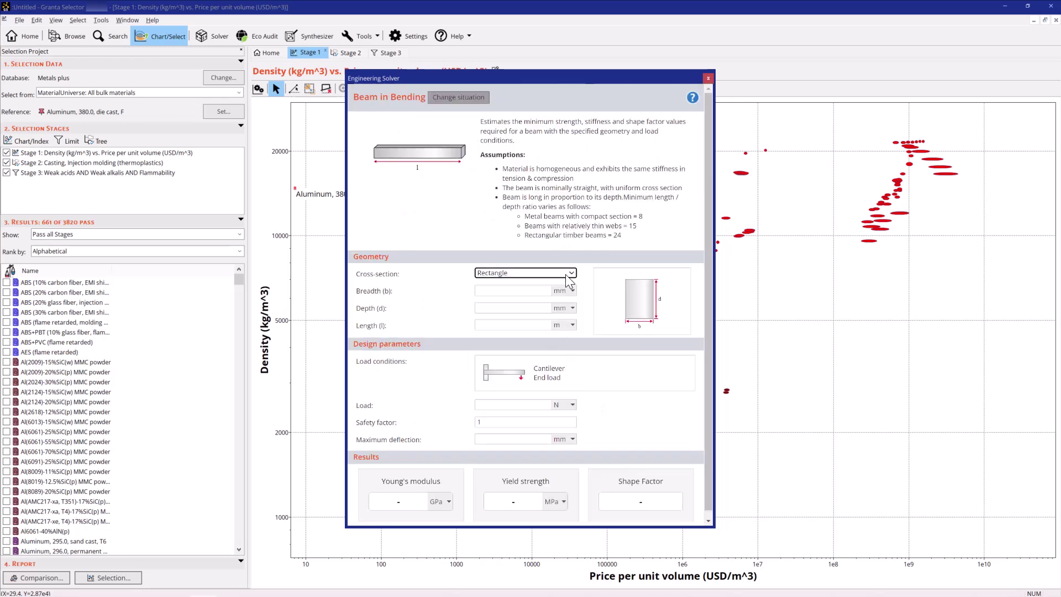
pyautogui.click(525, 291)
pyautogui.click(519, 308)
pyautogui.write('22.5')
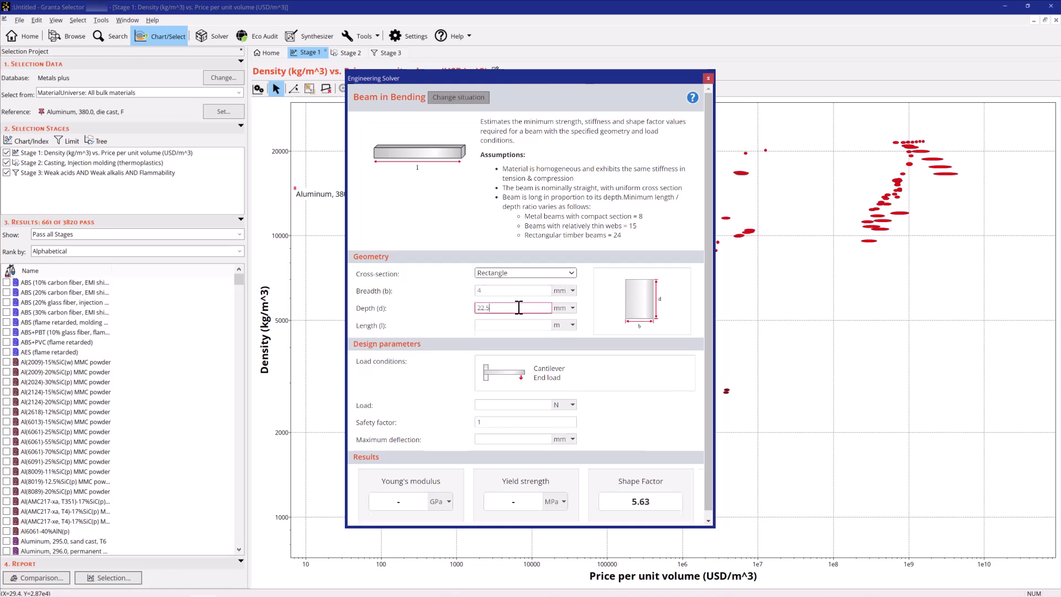
pyautogui.click(518, 323)
pyautogui.write('350')
pyautogui.click(572, 325)
pyautogui.click(571, 341)
# - Apply an 85 N cantilever end load with safety factor 1.5 and 25 mm maximum deflection
pyautogui.click(616, 376)
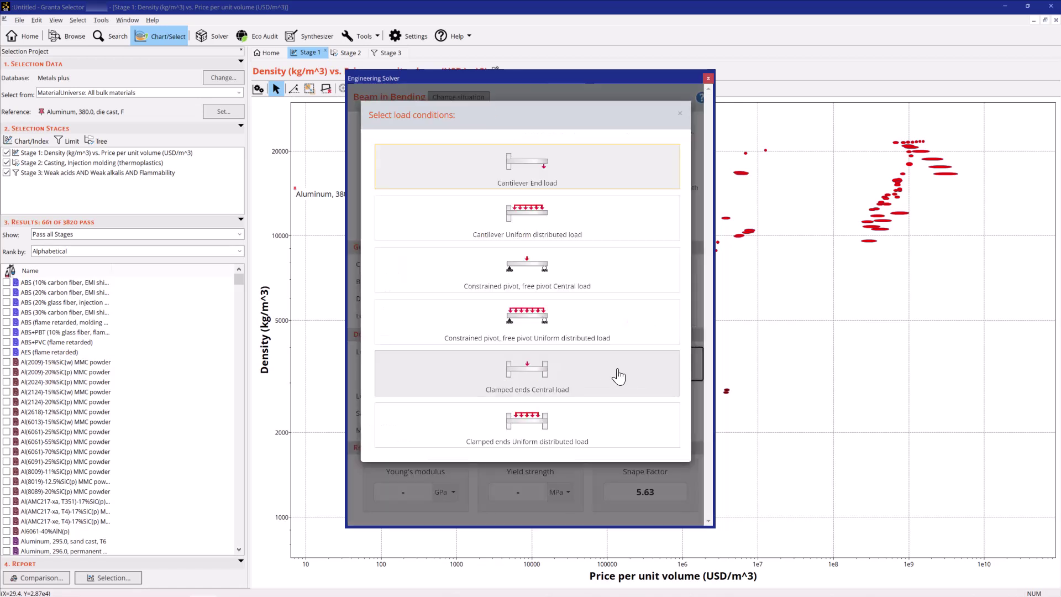
pyautogui.click(692, 314)
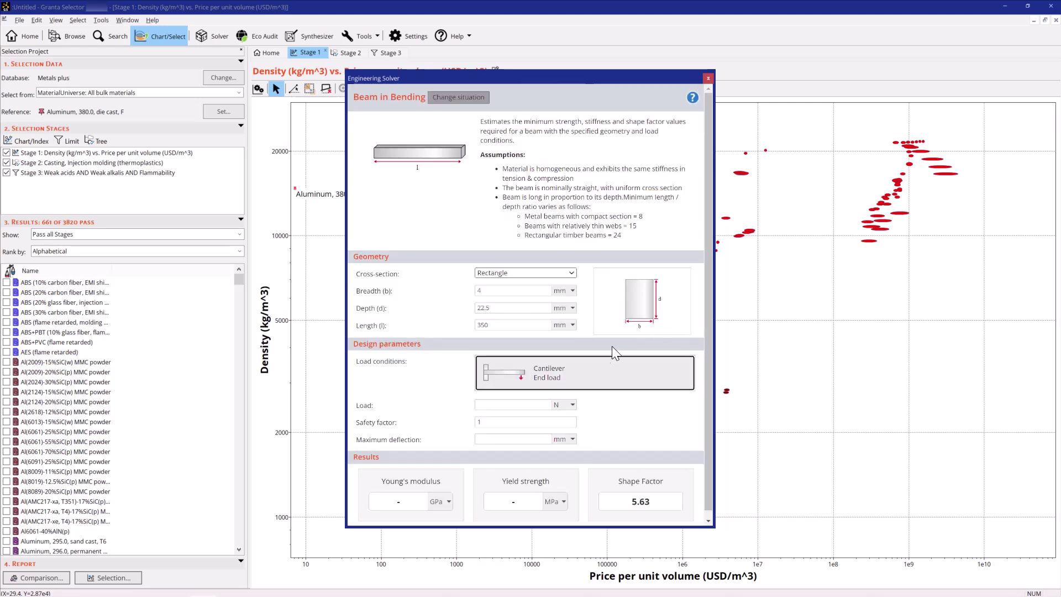
pyautogui.click(516, 403)
pyautogui.write('85')
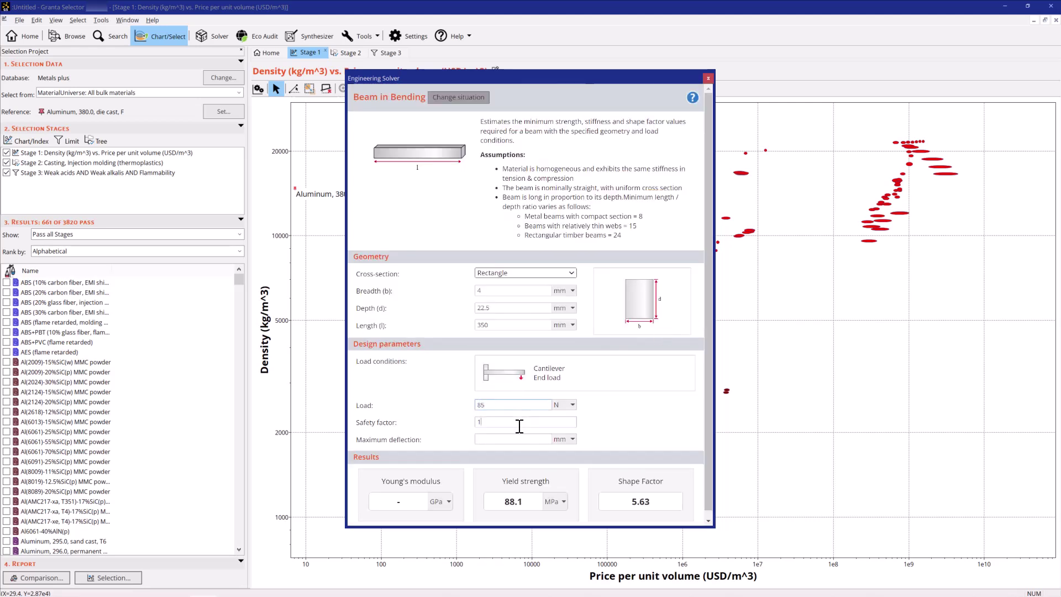
pyautogui.click(520, 423)
pyautogui.write('.5')
pyautogui.click(517, 438)
pyautogui.write('25')
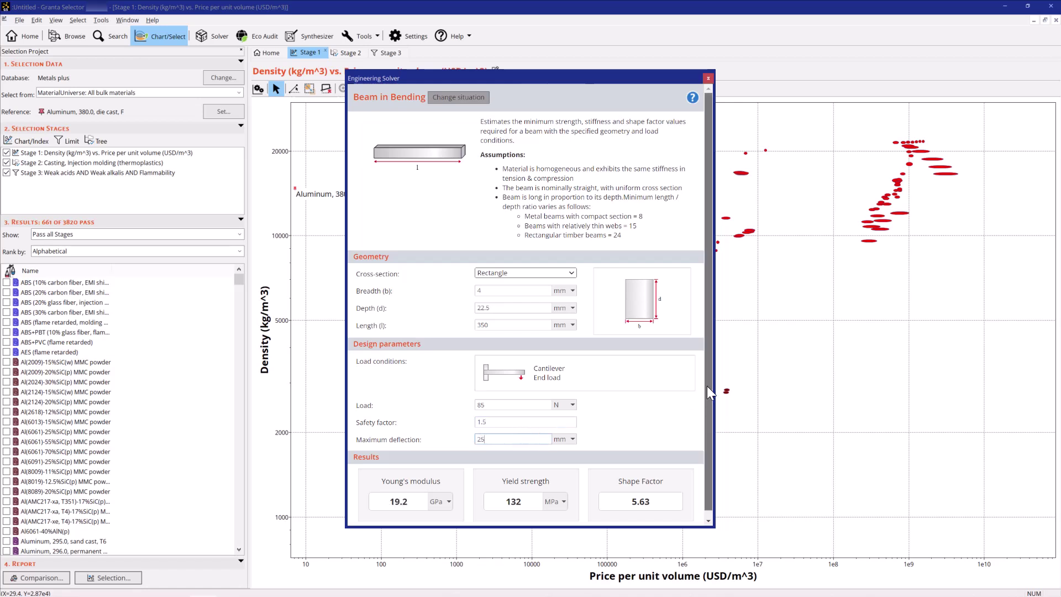
pyautogui.moveTo(707, 386); pyautogui.dragTo(704, 419)
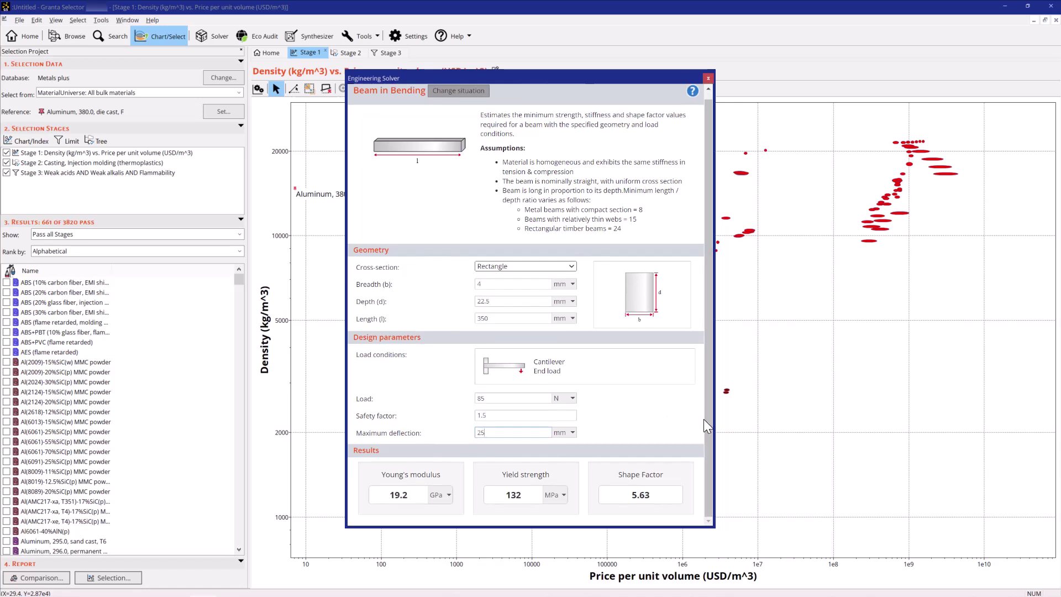
pyautogui.moveTo(704, 418); pyautogui.dragTo(700, 332)
# - Add a limit stage requiring Young's modulus ≥19.2 GPa and yield strength ≥132 MPa
pyautogui.click(708, 78)
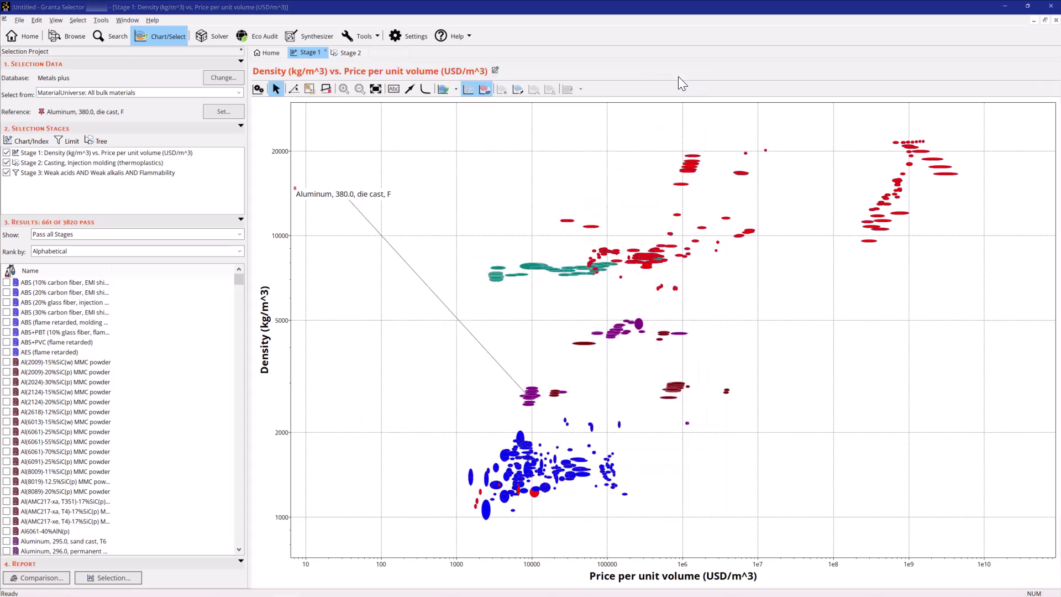
pyautogui.click(65, 138)
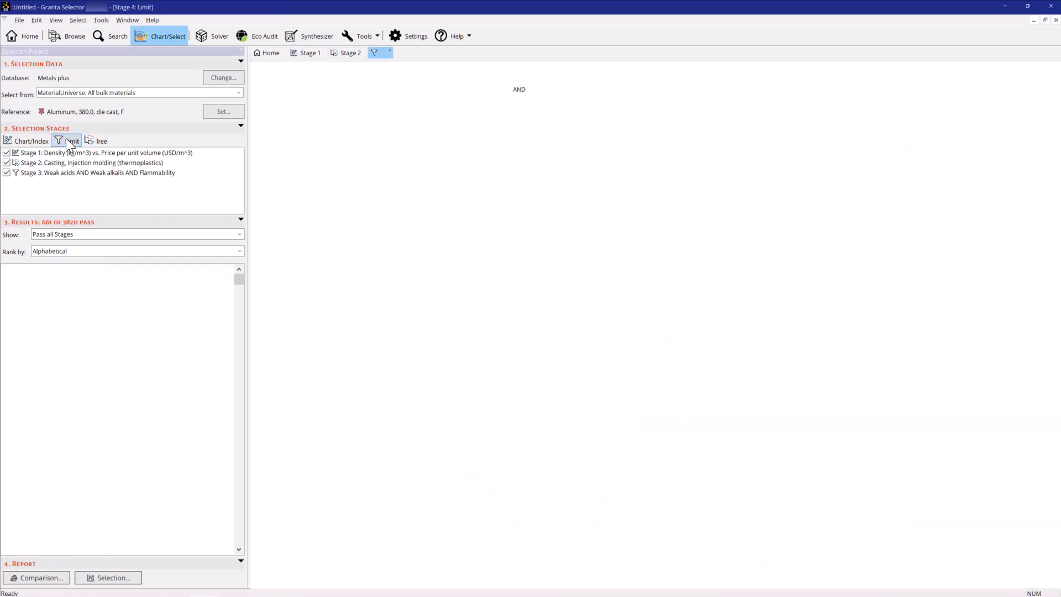
pyautogui.click(258, 214)
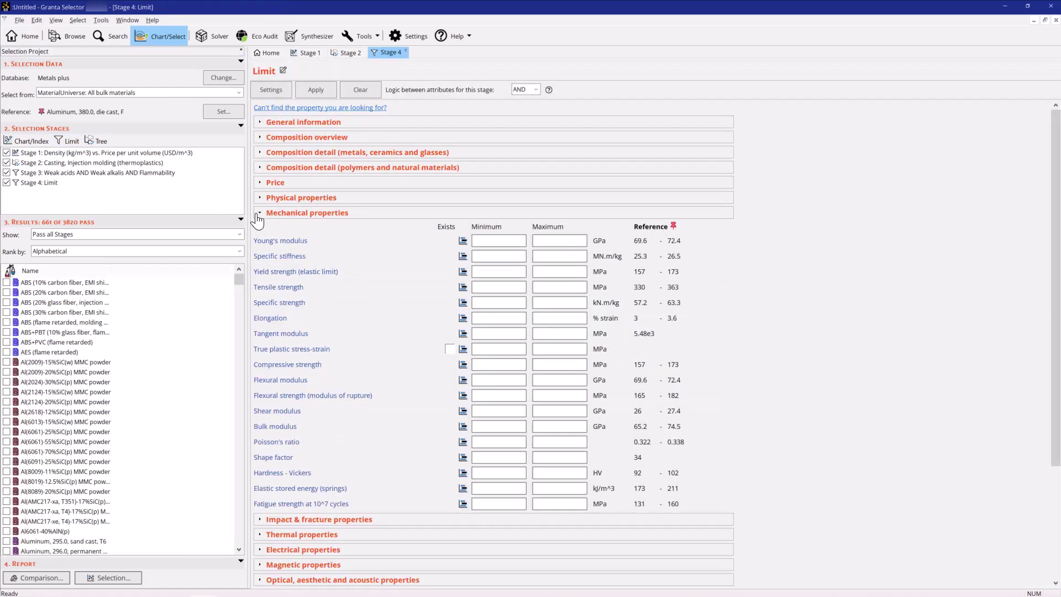
pyautogui.click(501, 242)
pyautogui.write('19.2')
pyautogui.click(501, 271)
pyautogui.write('132')
pyautogui.click(323, 92)
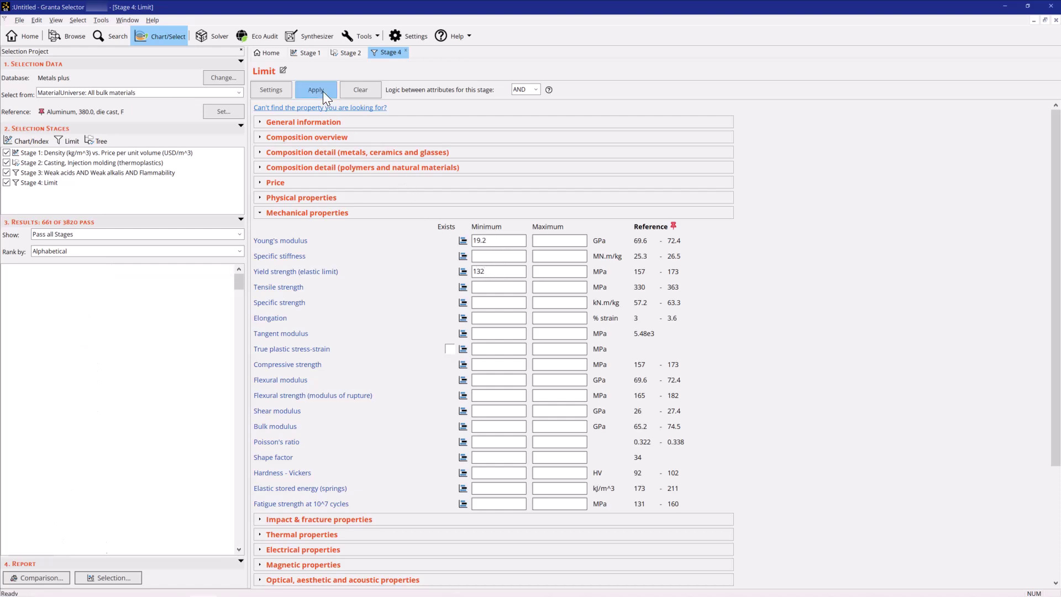
pyautogui.click(307, 49)
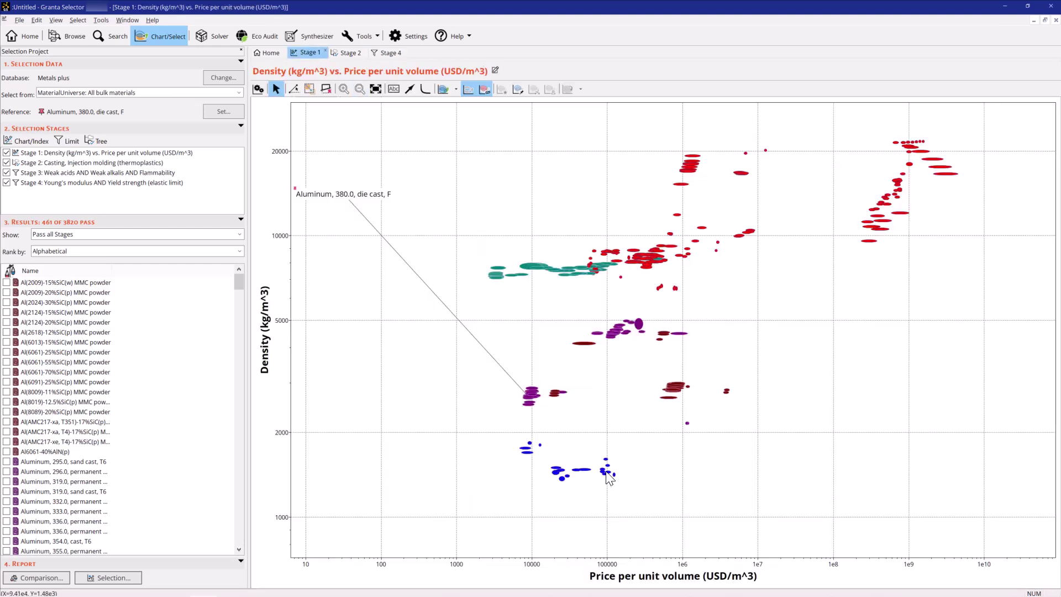
# - Place labels for PEKK (30% carbon fiber) below, PSU lower left, and PPS (60% long glass fiber) left
pyautogui.moveTo(614, 481)
pyautogui.moveTo(633, 498); pyautogui.dragTo(685, 531)
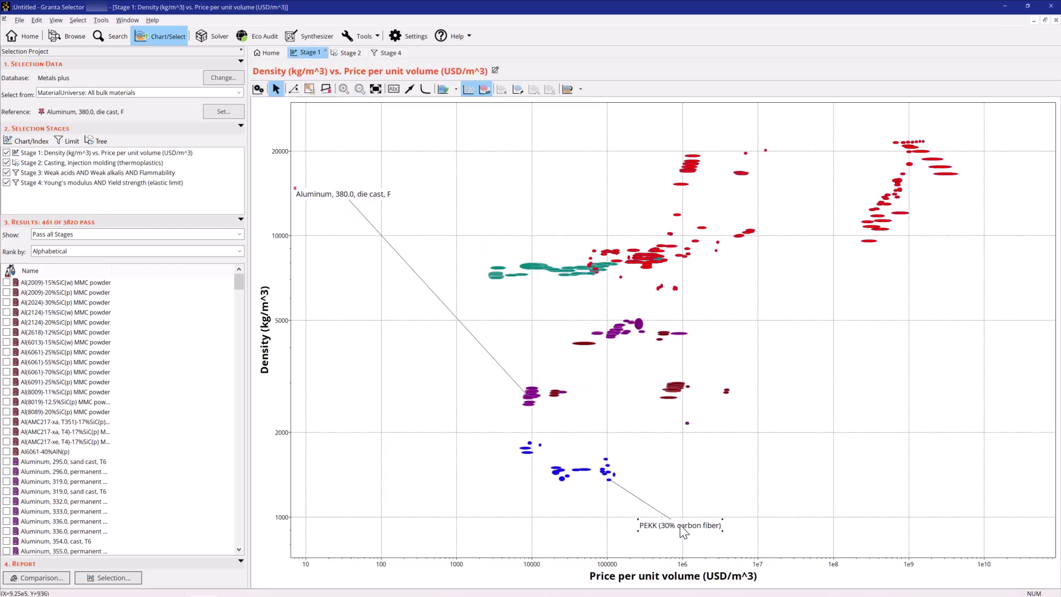
pyautogui.moveTo(562, 479)
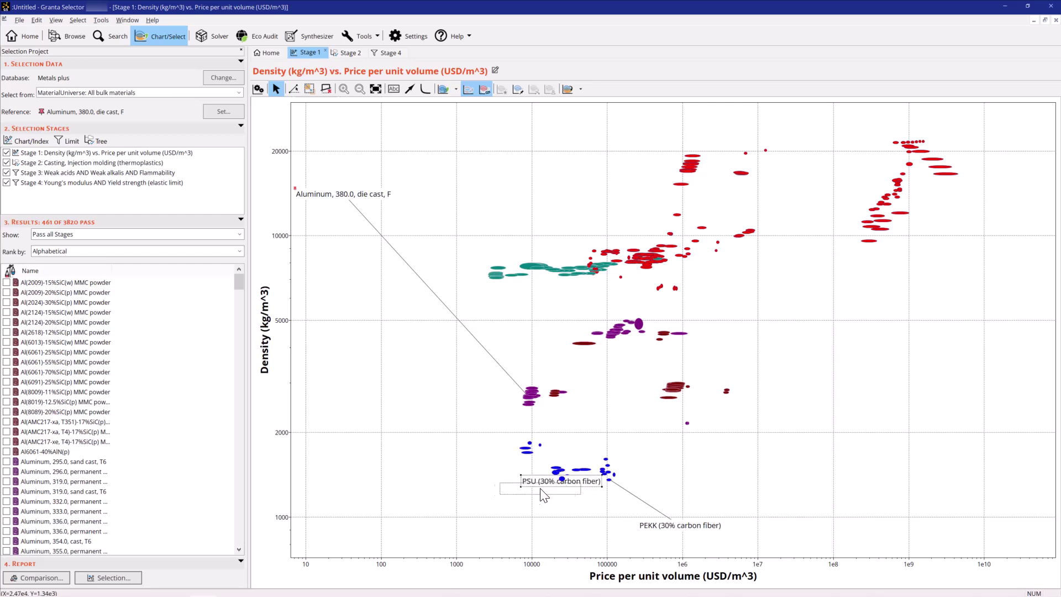
pyautogui.moveTo(559, 486); pyautogui.dragTo(464, 520)
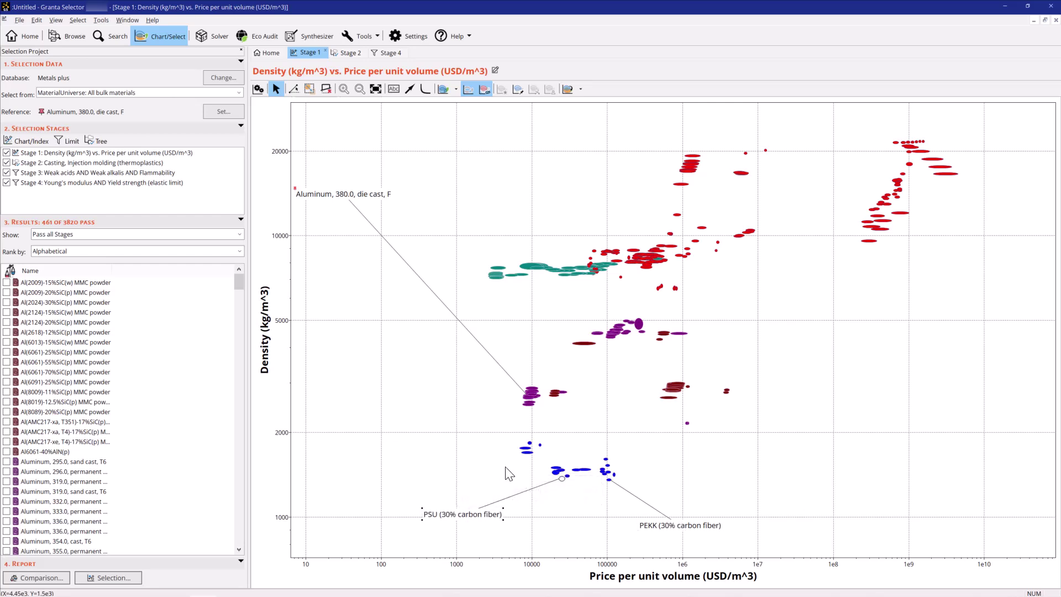
pyautogui.moveTo(530, 443)
pyautogui.moveTo(503, 430); pyautogui.dragTo(466, 417)
pyautogui.click(463, 436)
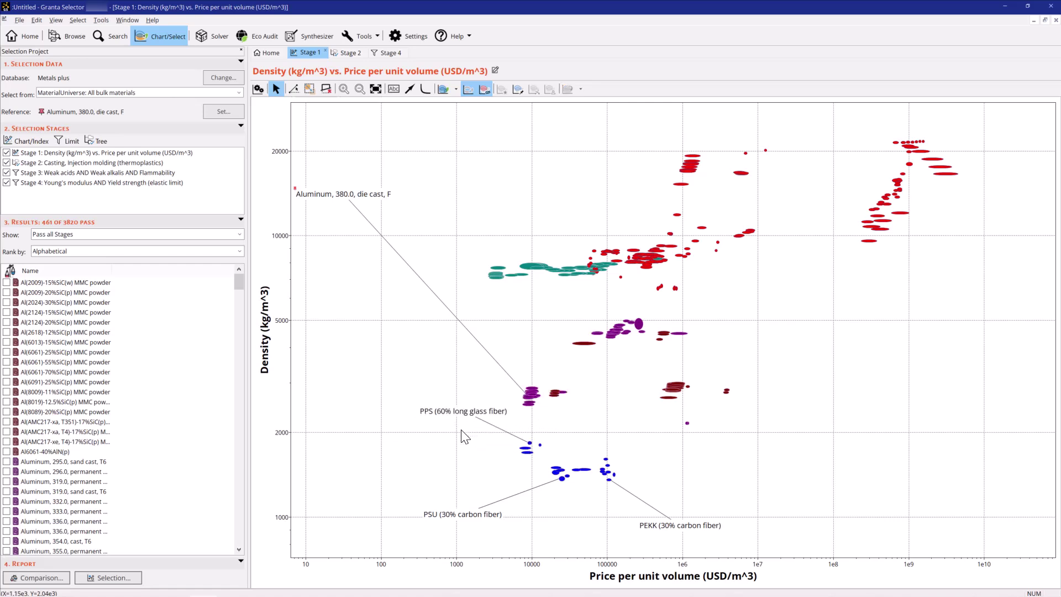